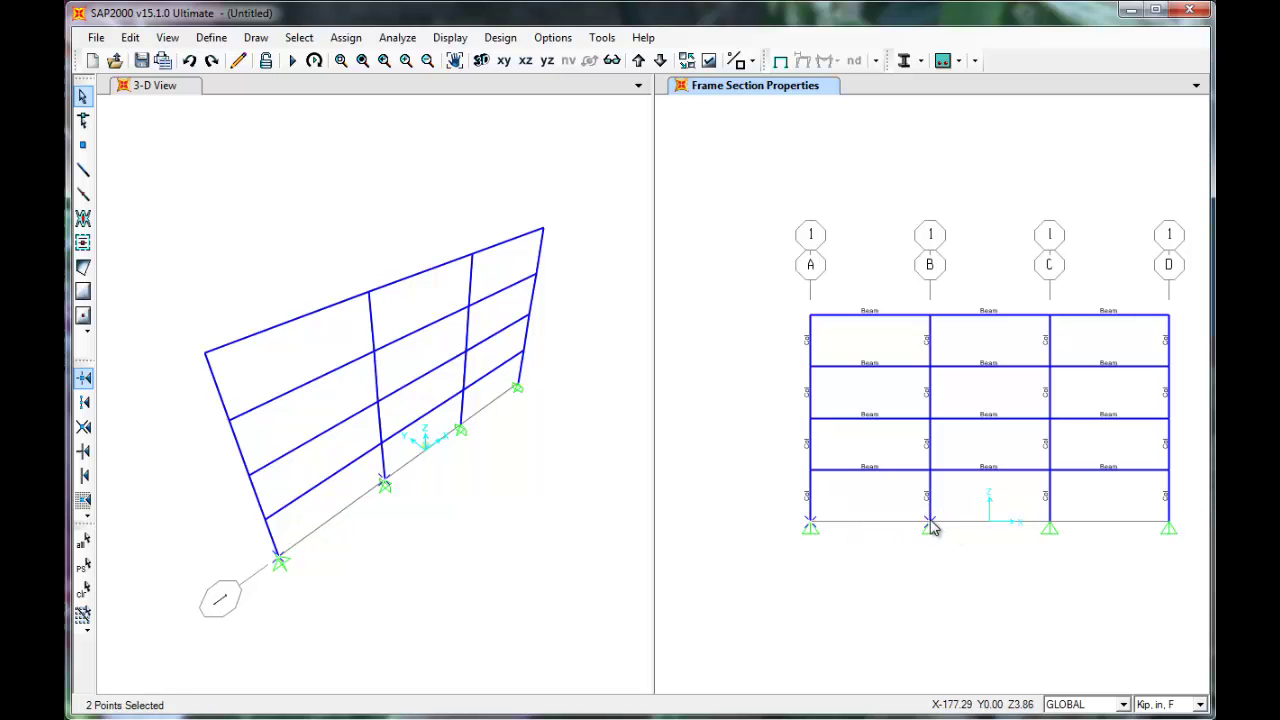
Step: Add the base joints at grids B, C and D so all four support joints are selected
left_click(1049, 526)
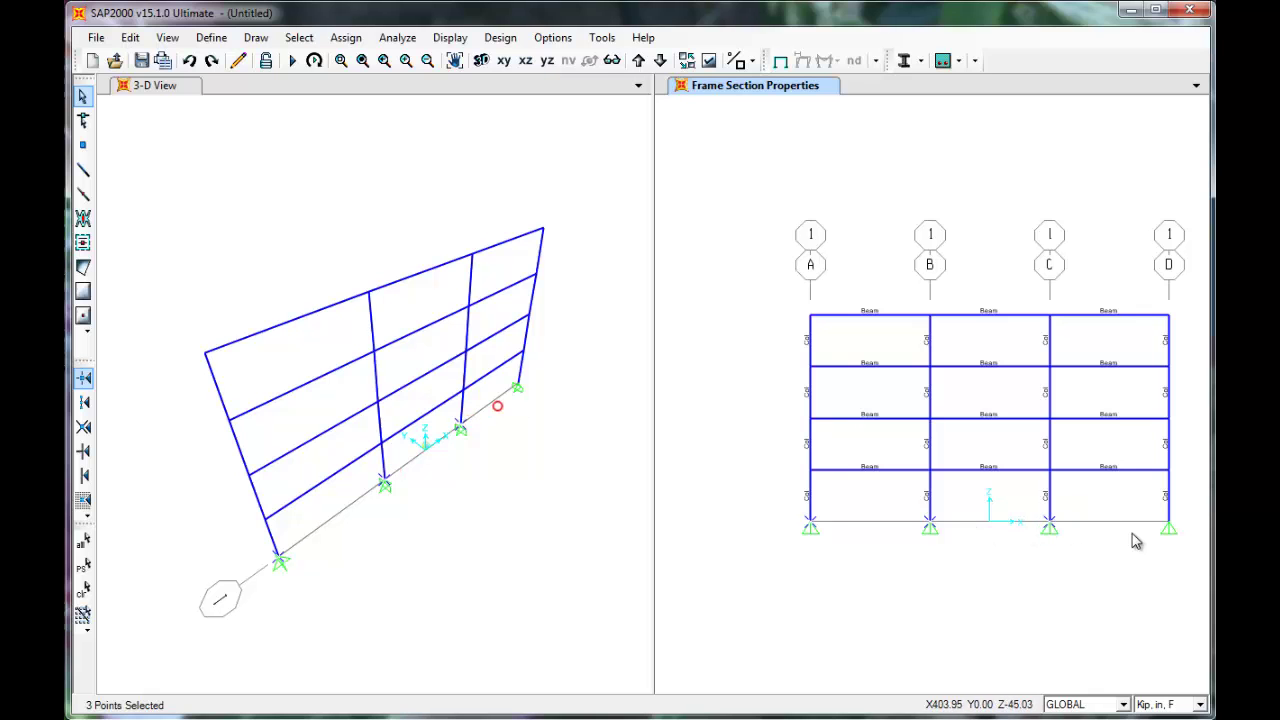
left_click(1169, 524)
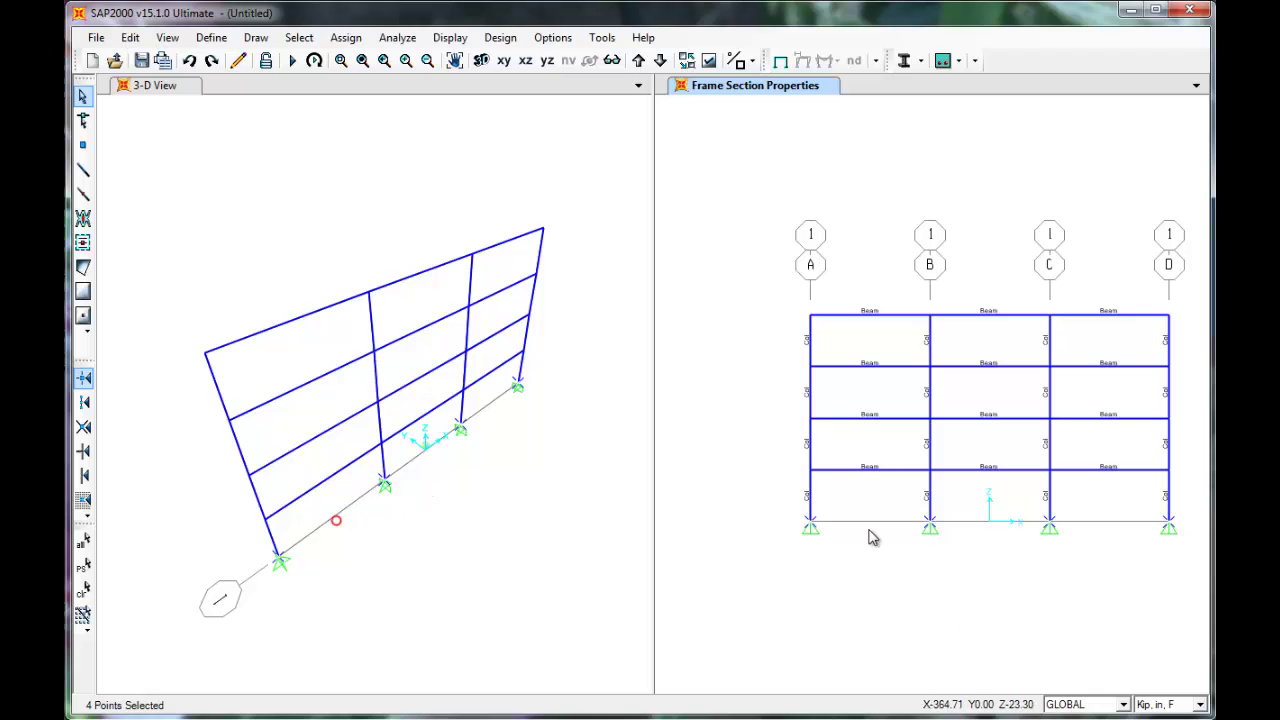
left_click(348, 38)
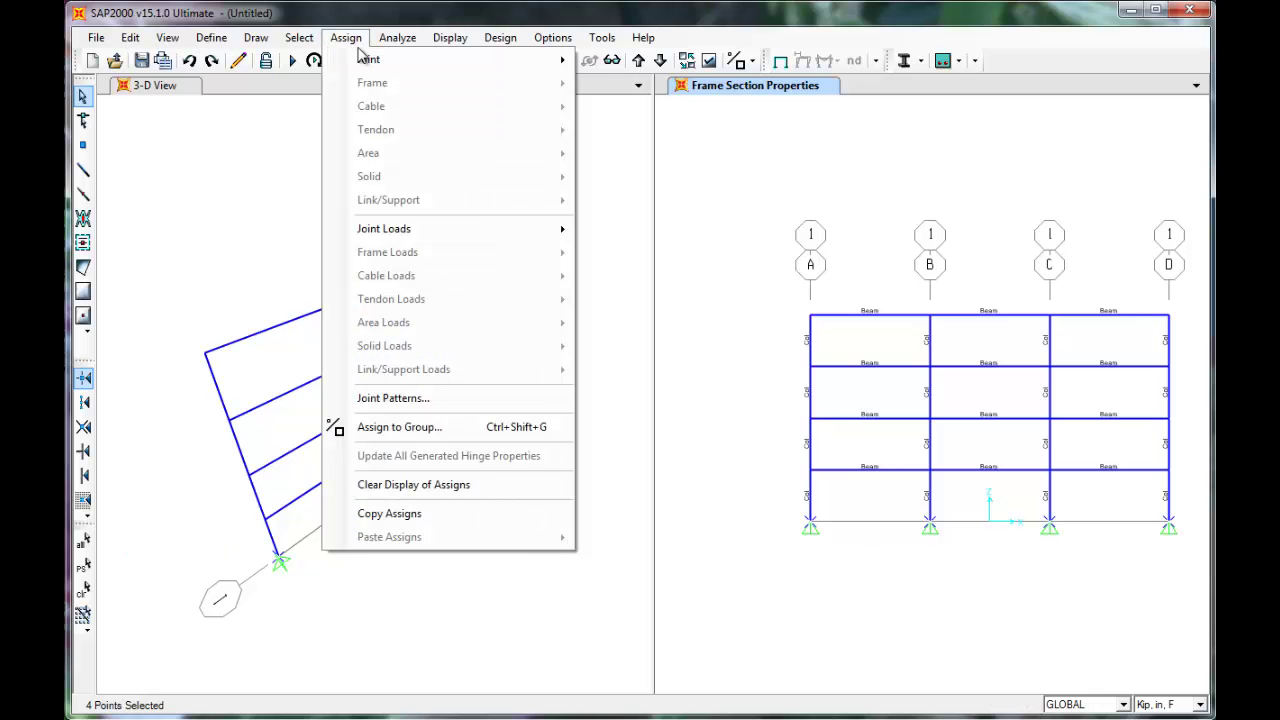
Step: Assign fully fixed restraints, all translations and rotations, to the four base joints
mouse_move(397, 60)
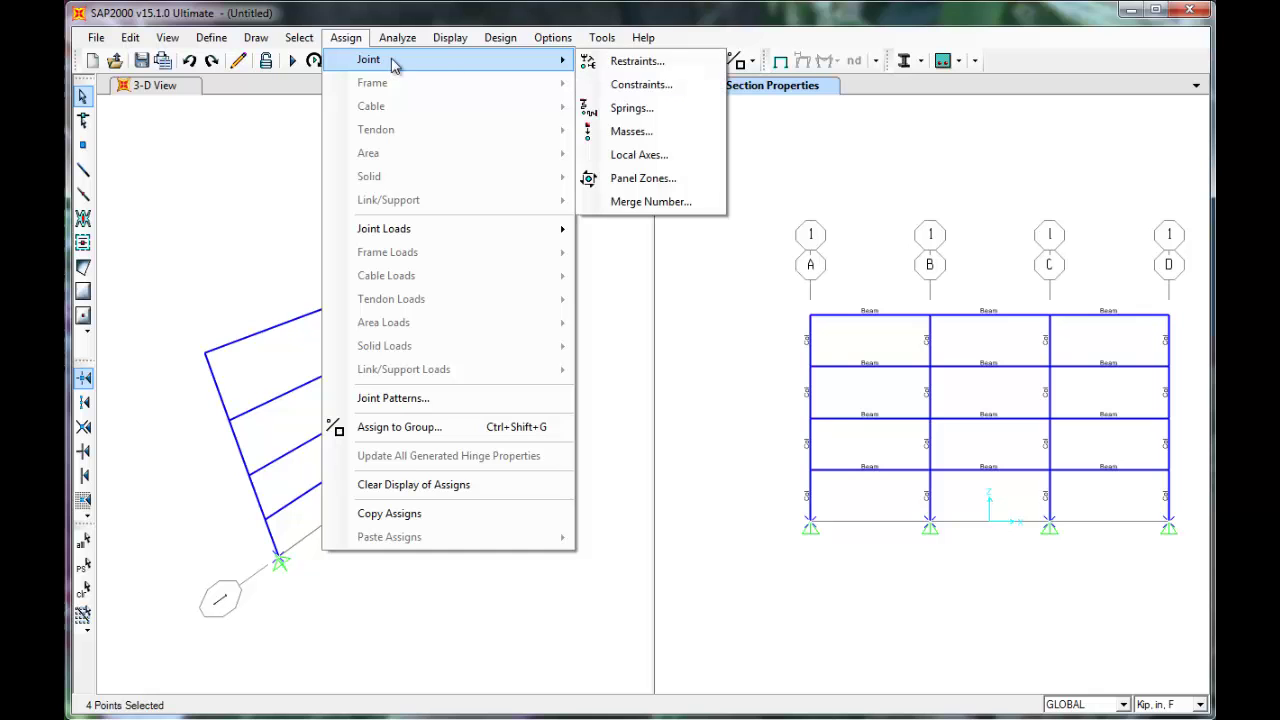
left_click(648, 64)
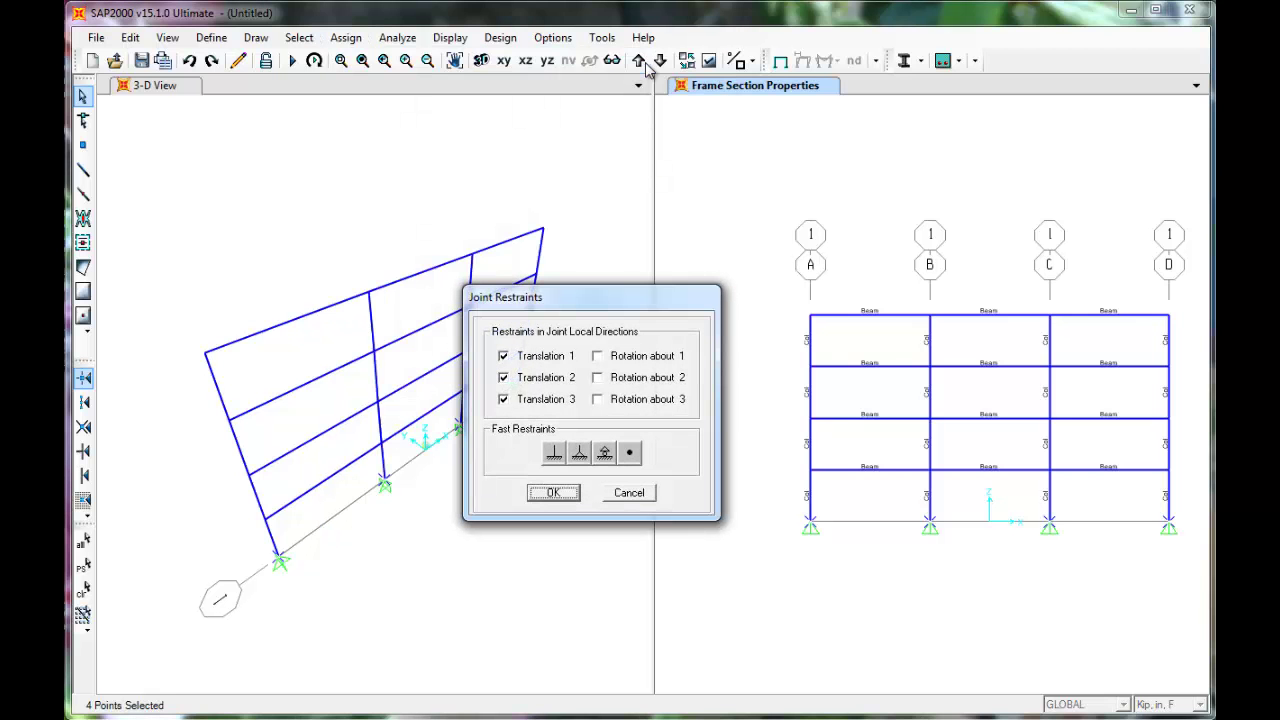
left_click(557, 455)
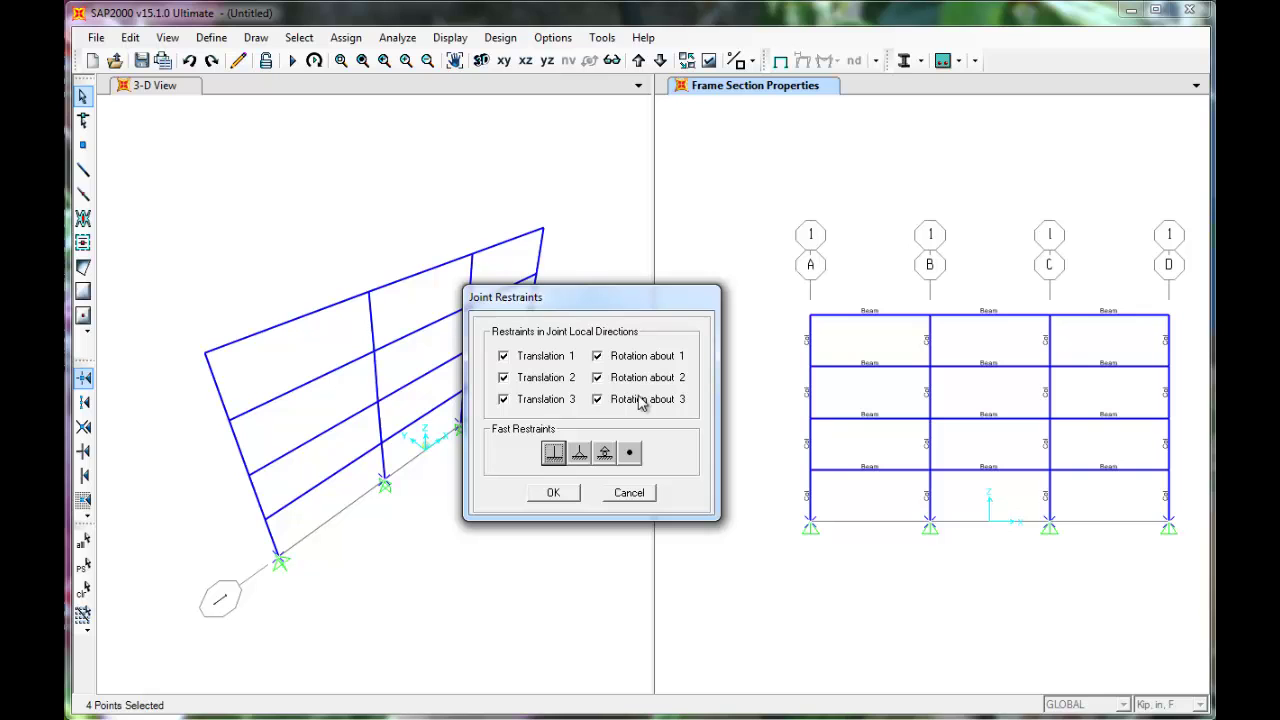
left_click(553, 493)
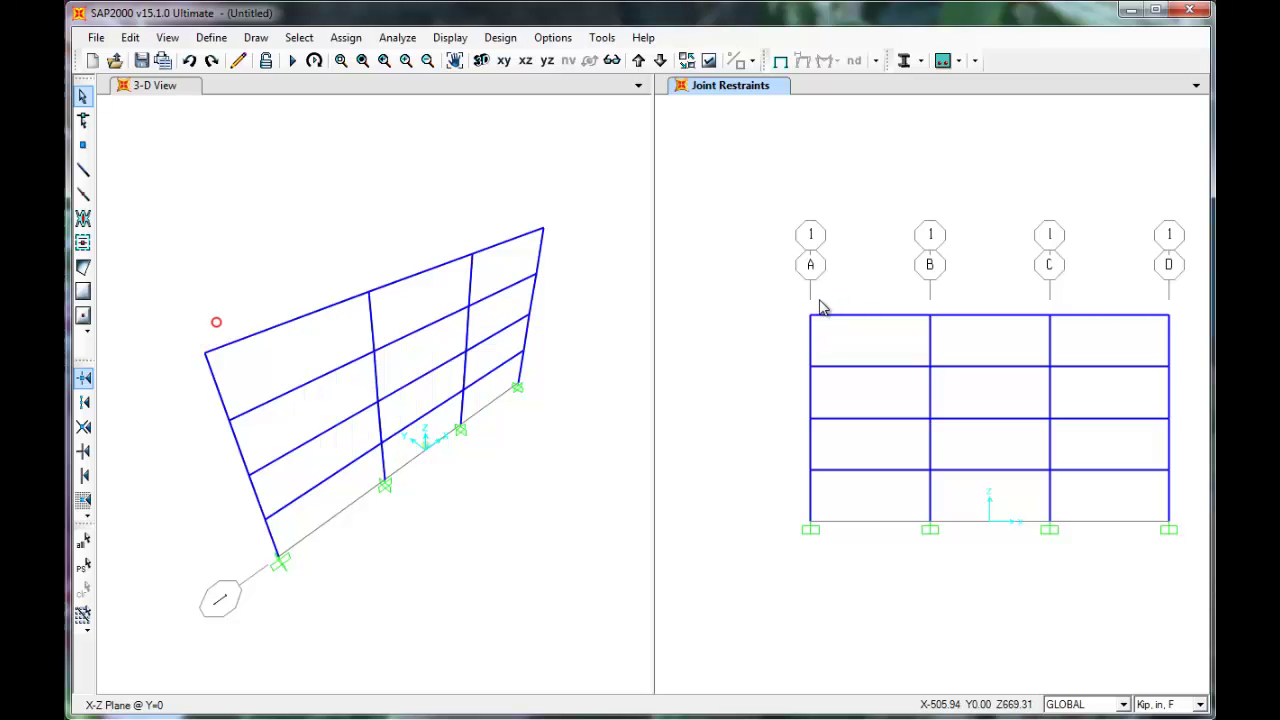
left_click_drag(818, 305, 811, 492)
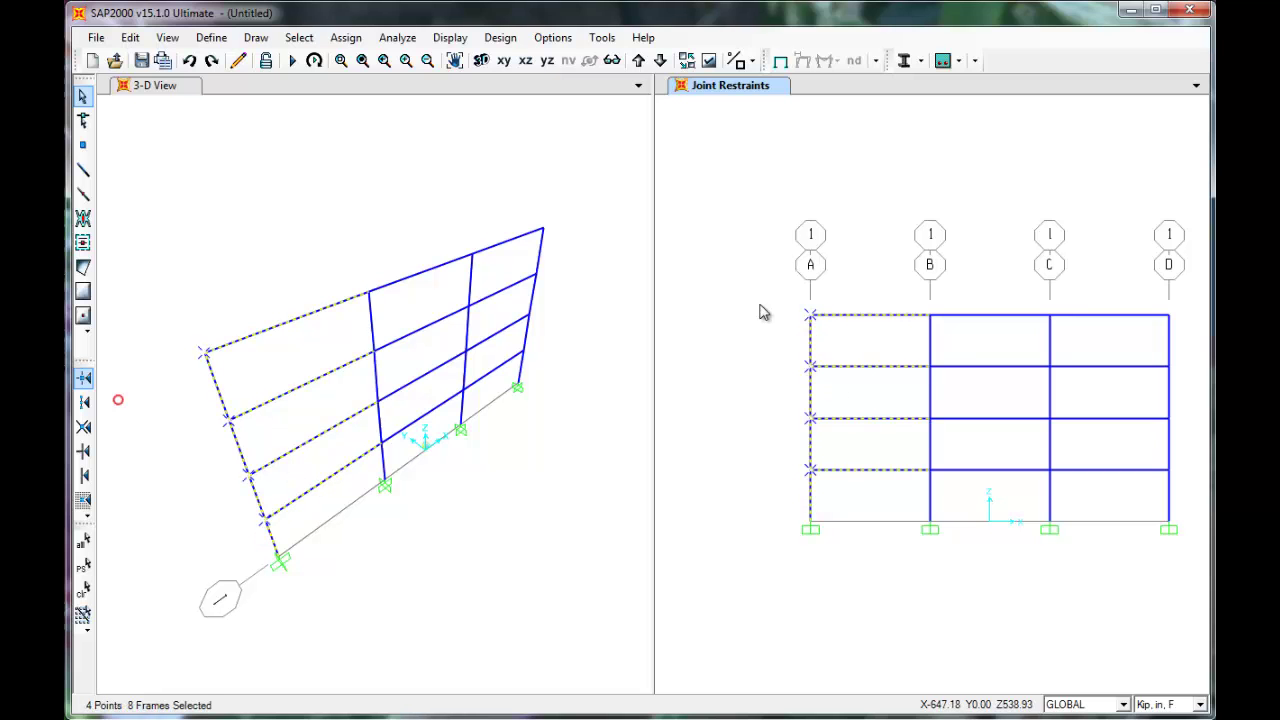
Step: Select the upper floor joints on column line A, leaving out the base joint
left_click(811, 318)
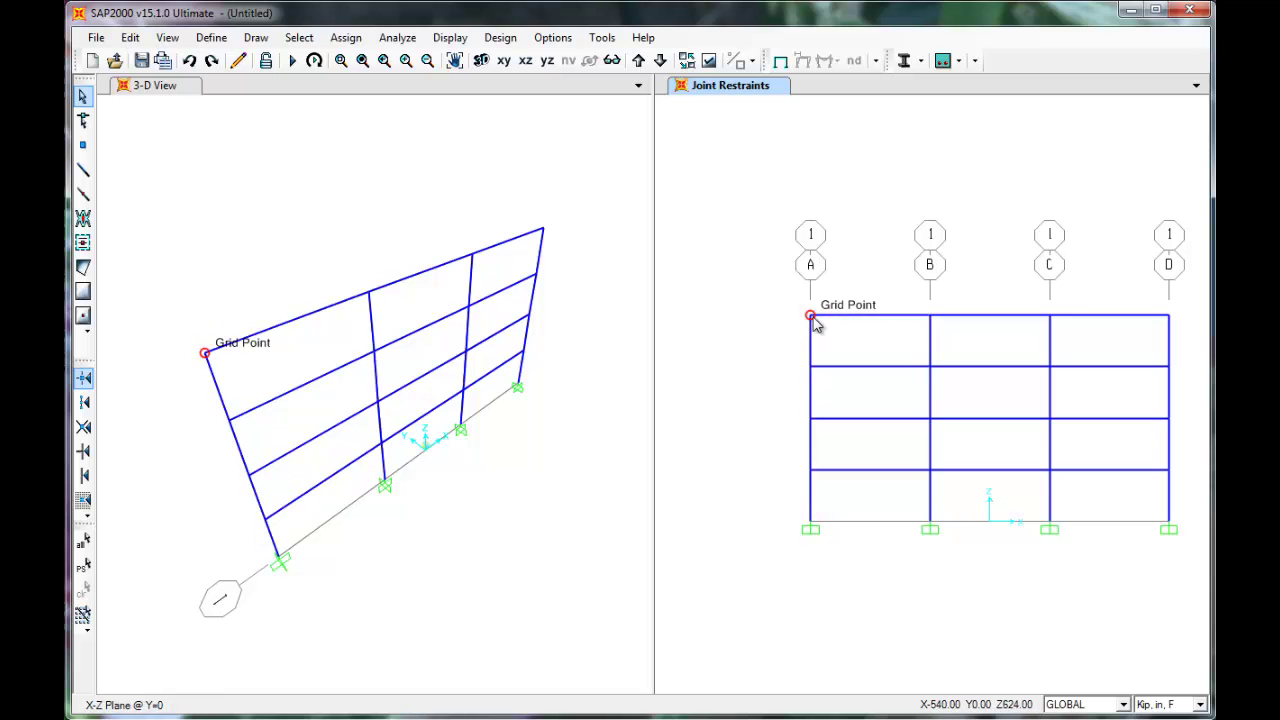
left_click(811, 367)
left_click(811, 418)
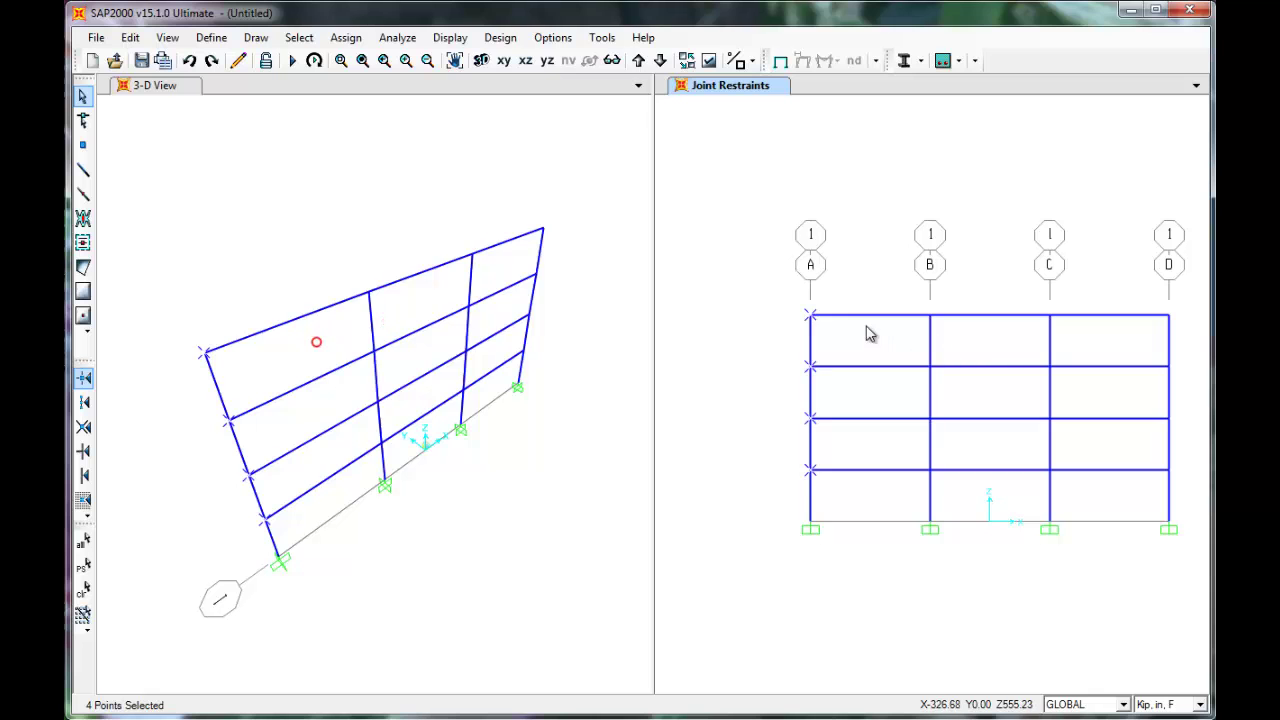
left_click(346, 37)
mouse_move(366, 58)
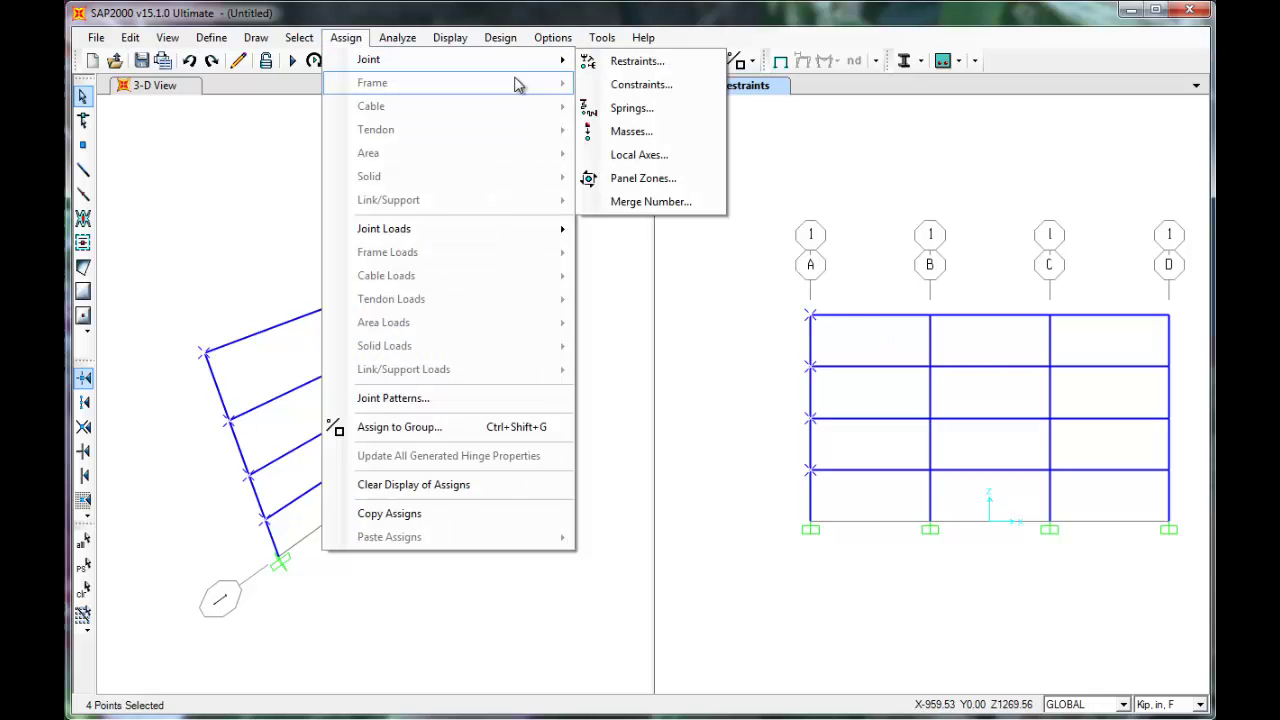
Step: Assign a 3.11 joint mass in Local 1 and Local 2 directions, in Kip, in, F units
left_click(627, 131)
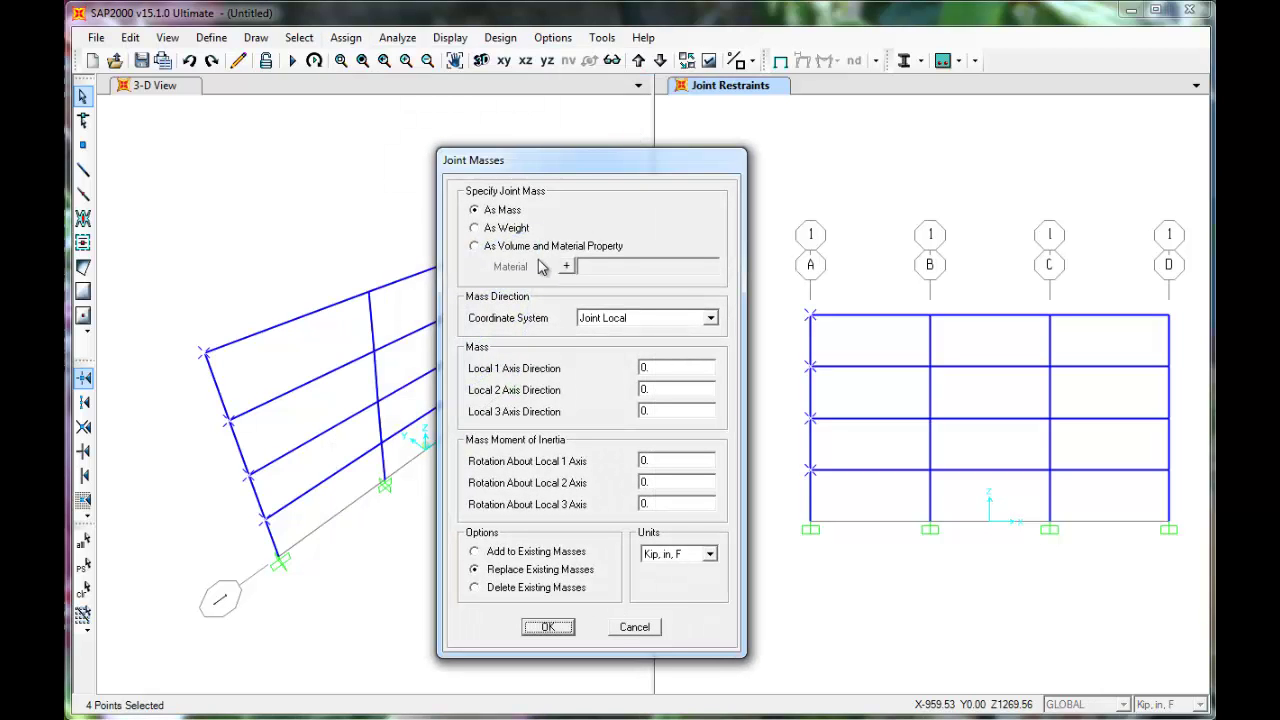
double_click(666, 371)
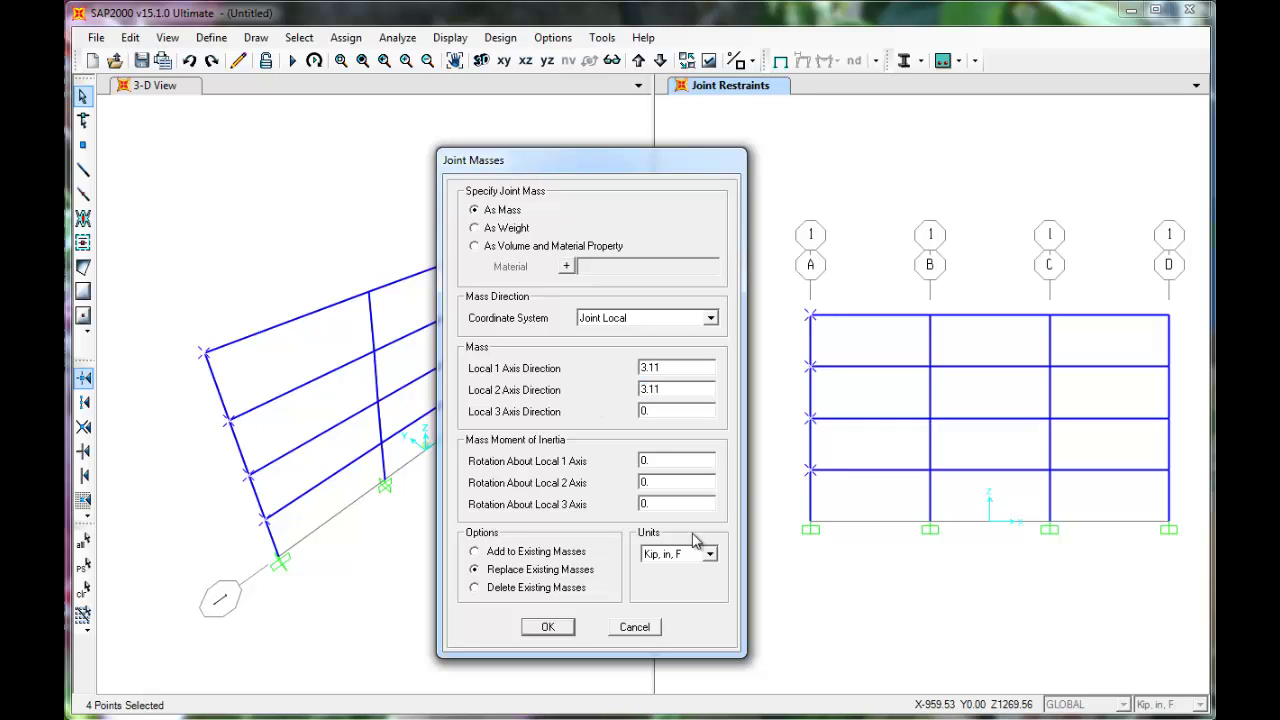
left_click(565, 627)
left_click(563, 628)
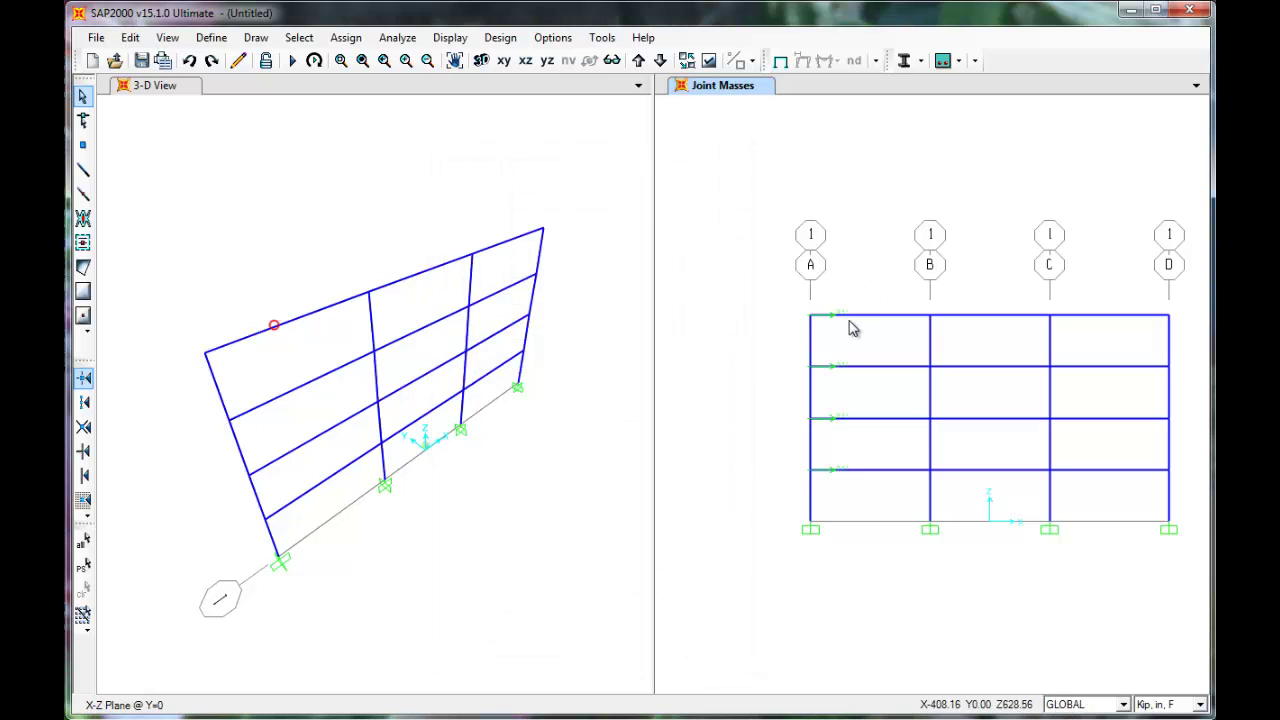
Step: Zoom in to check the 3.11 mass labels, then window-select the joints along the roof beam
scroll(846, 322, "up", 5)
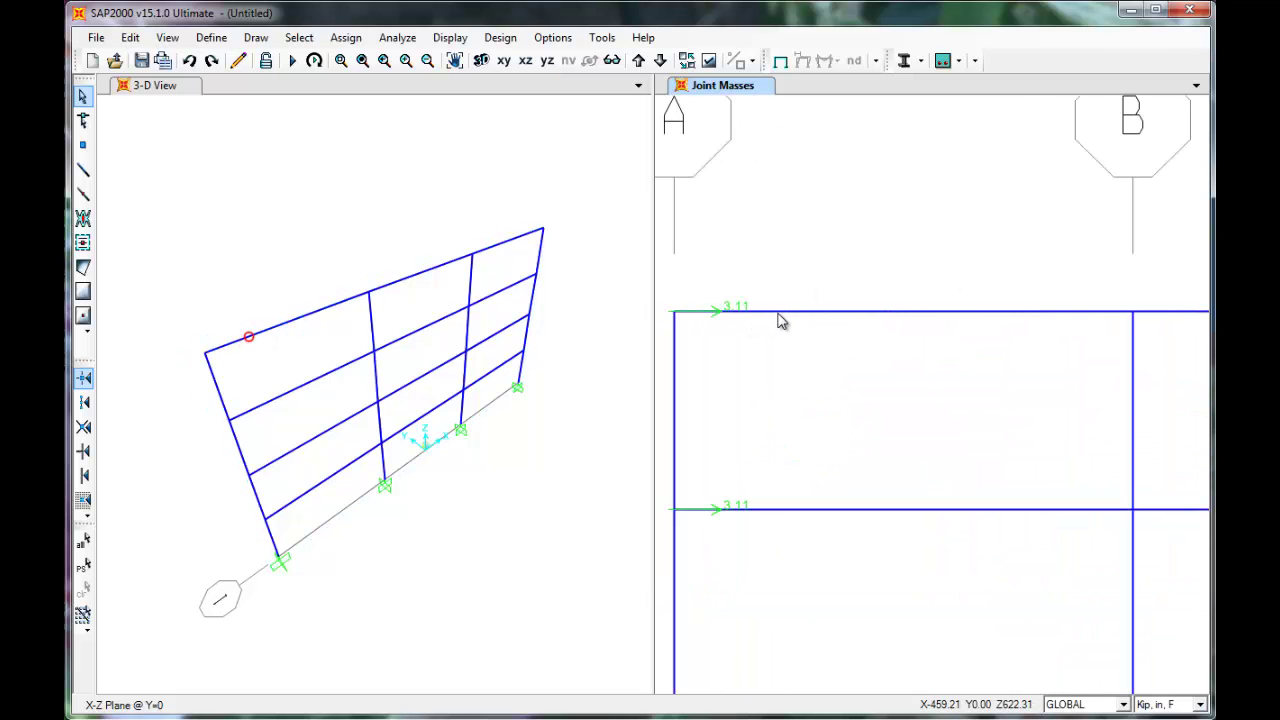
scroll(782, 321, "down", 2)
scroll(786, 608, "down", 4)
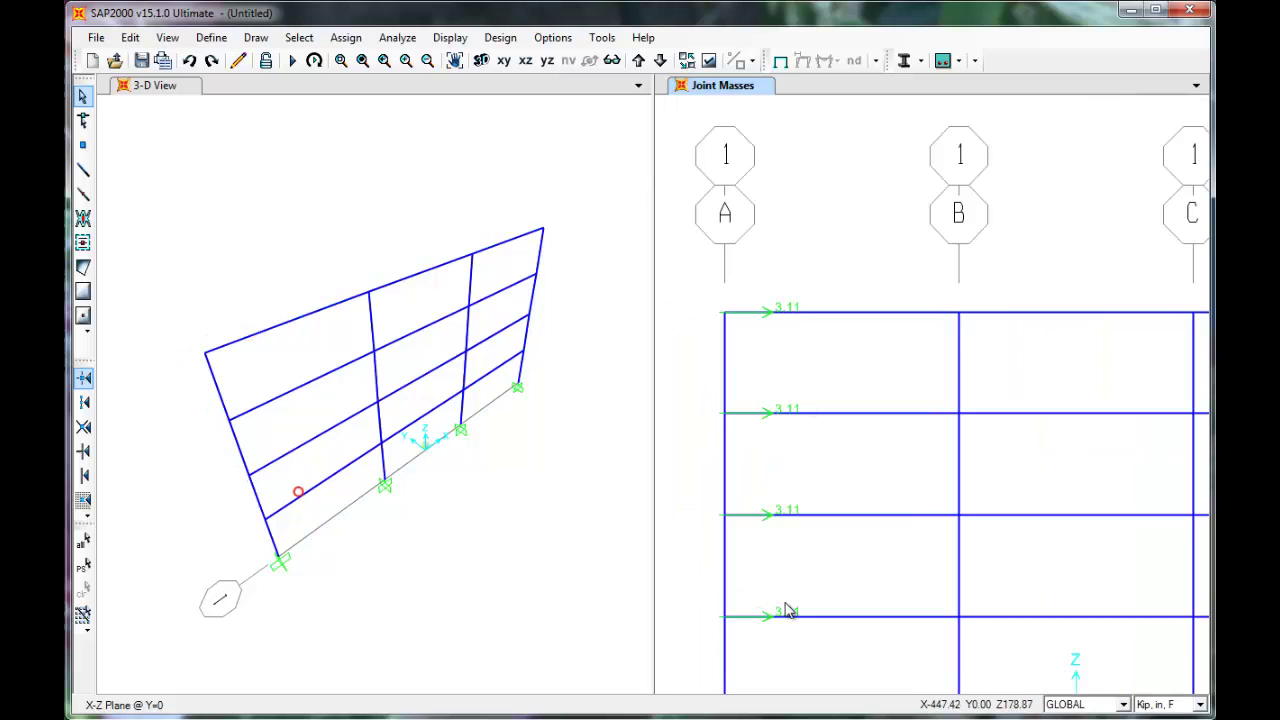
middle_click_drag(845, 587, 814, 506)
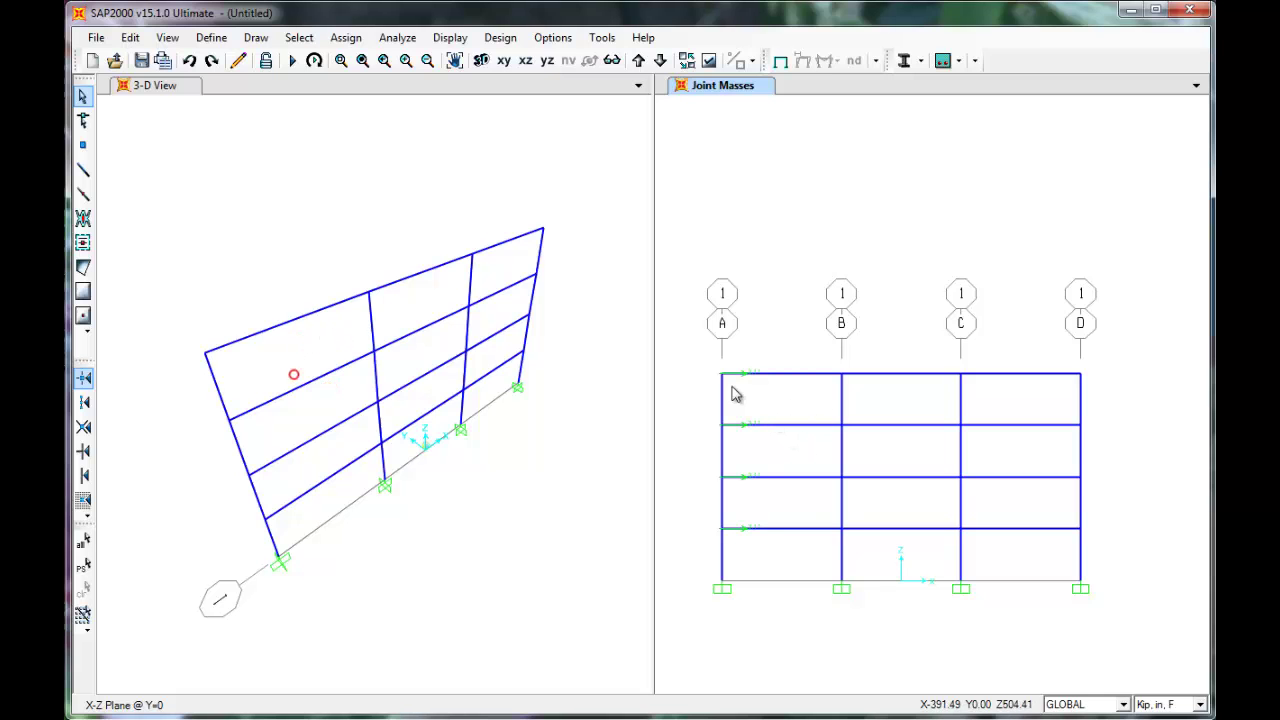
left_click_drag(700, 366, 1100, 390)
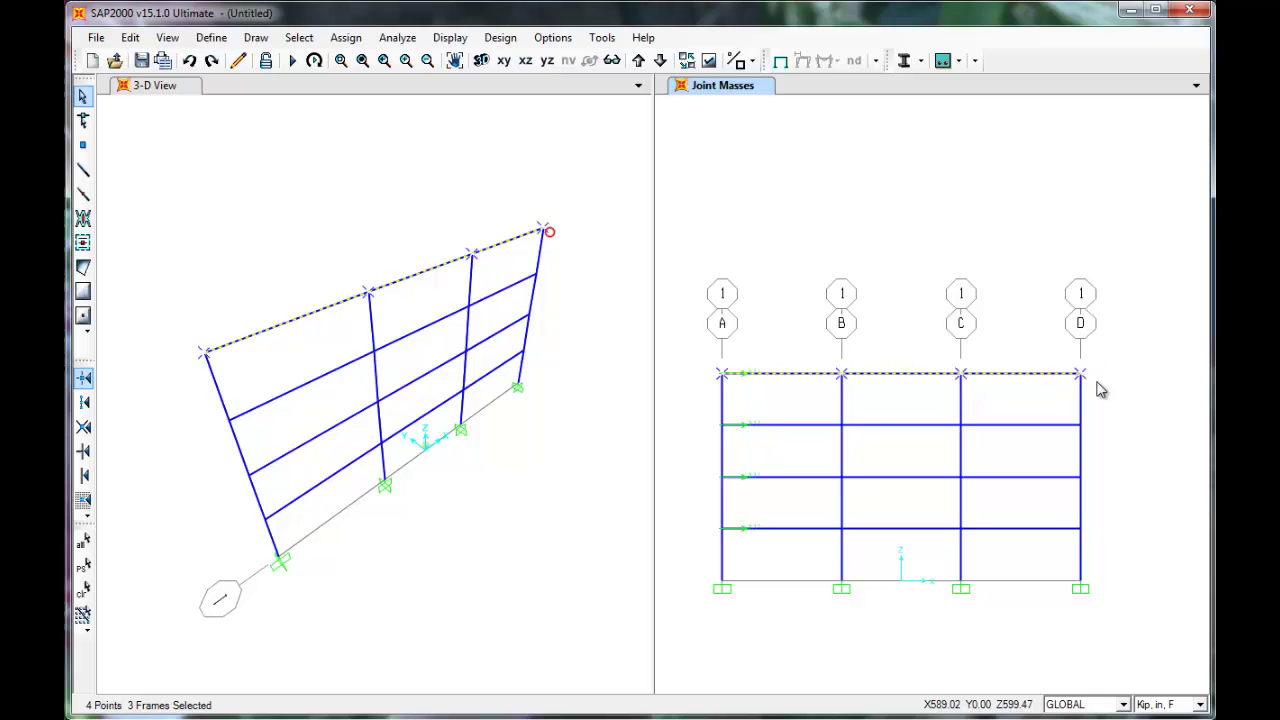
Step: Start a new Equal joint constraint for the selected roof joints
left_click(362, 40)
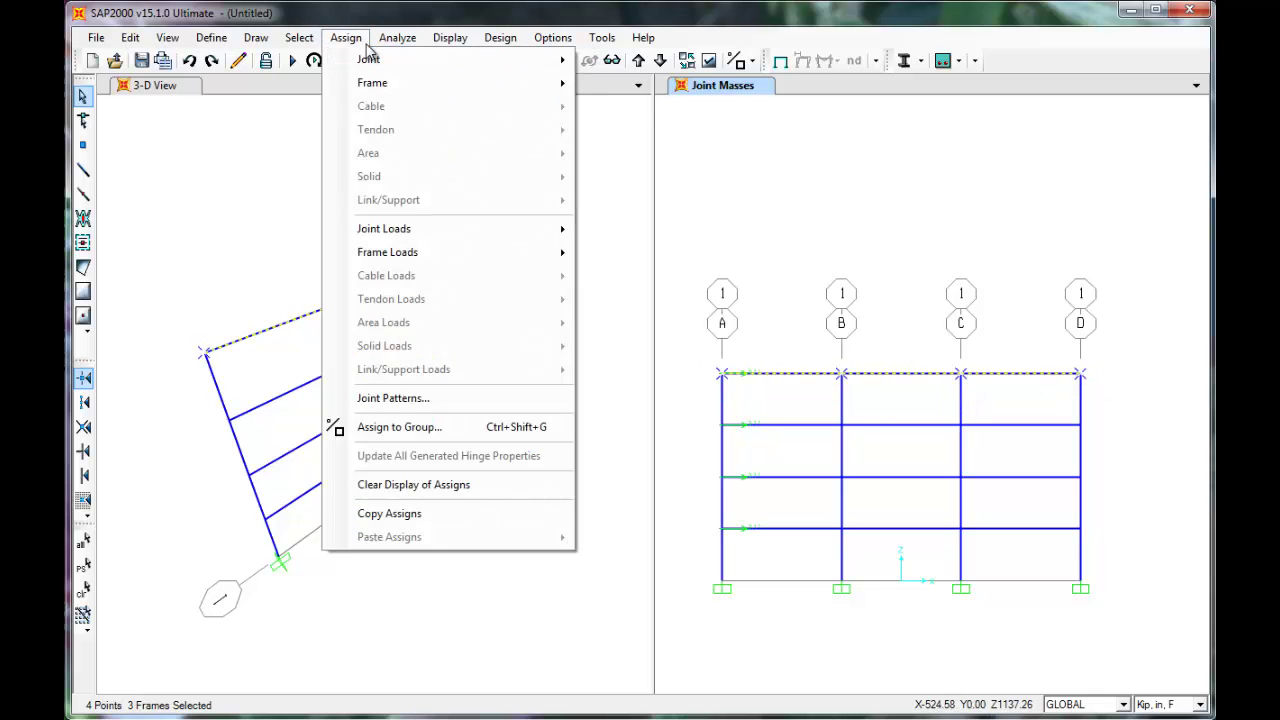
mouse_move(400, 62)
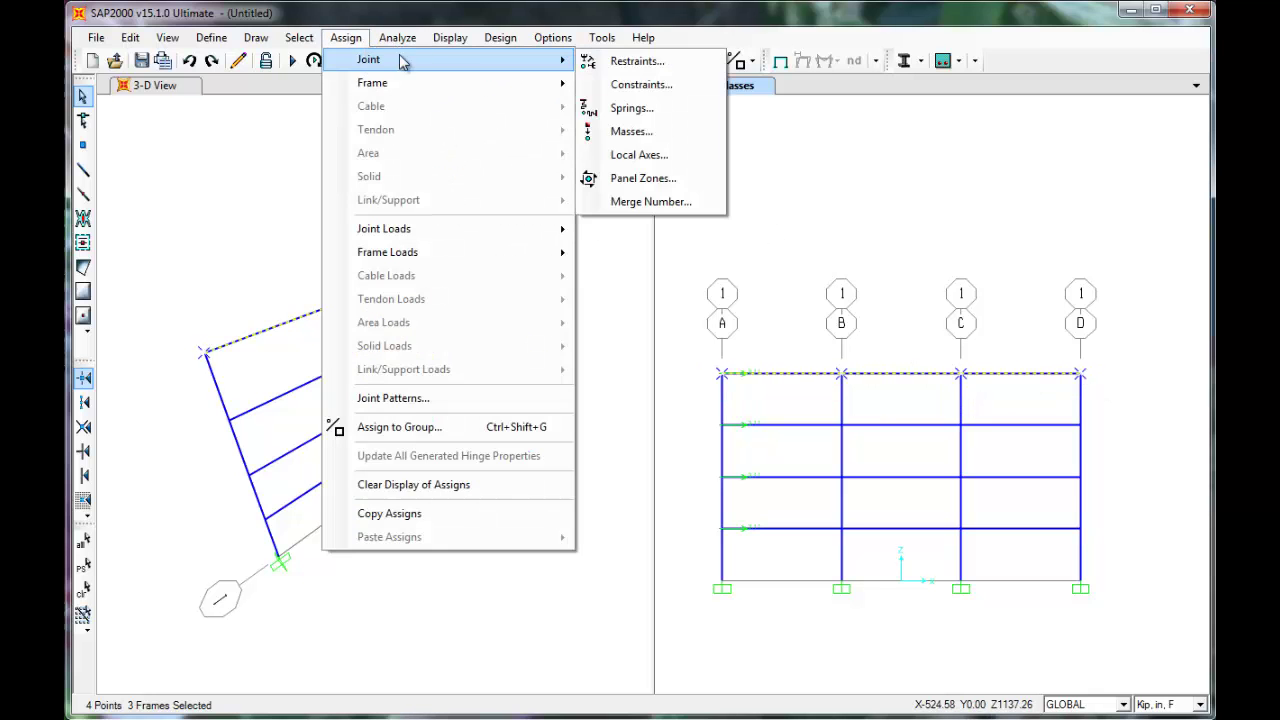
left_click(657, 88)
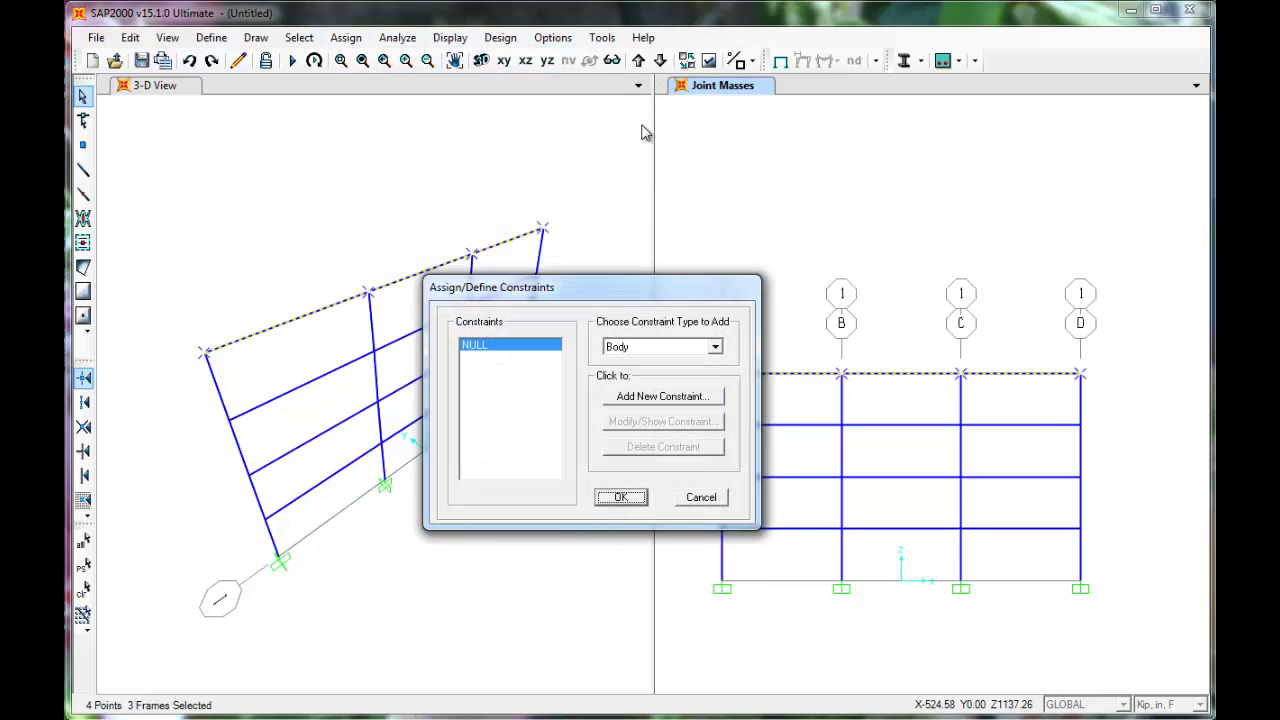
left_click(715, 348)
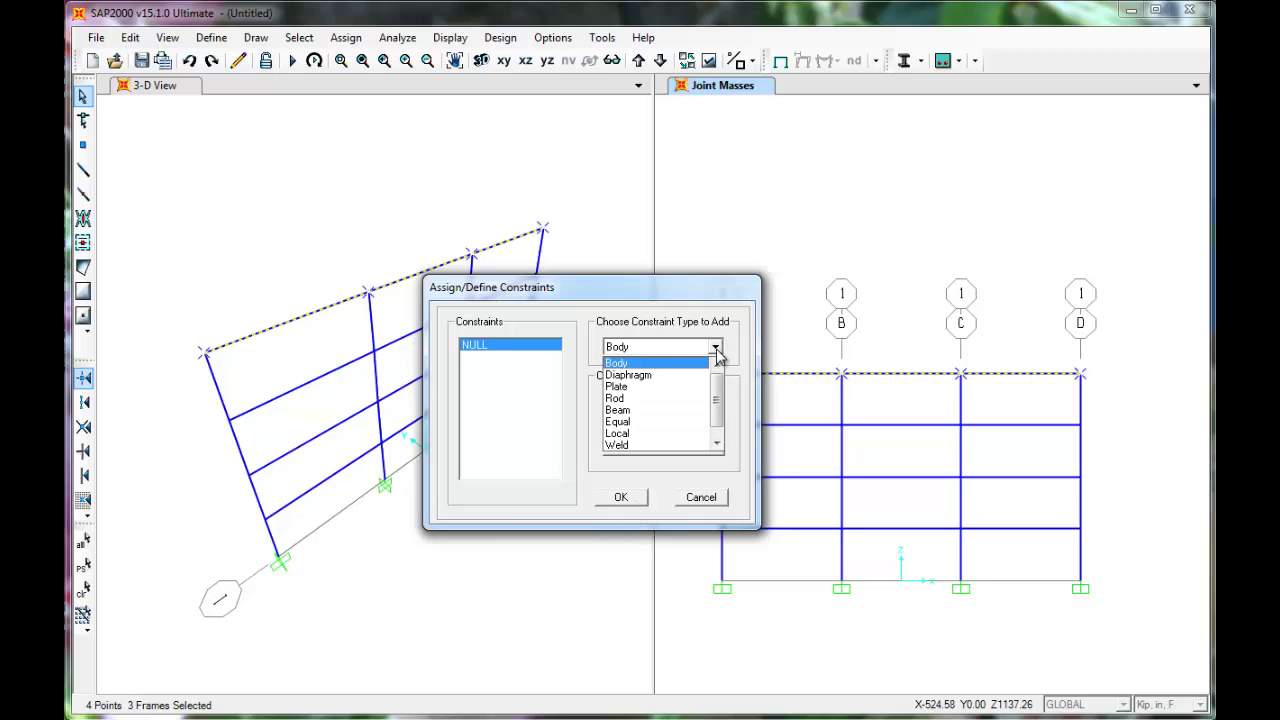
left_click(661, 423)
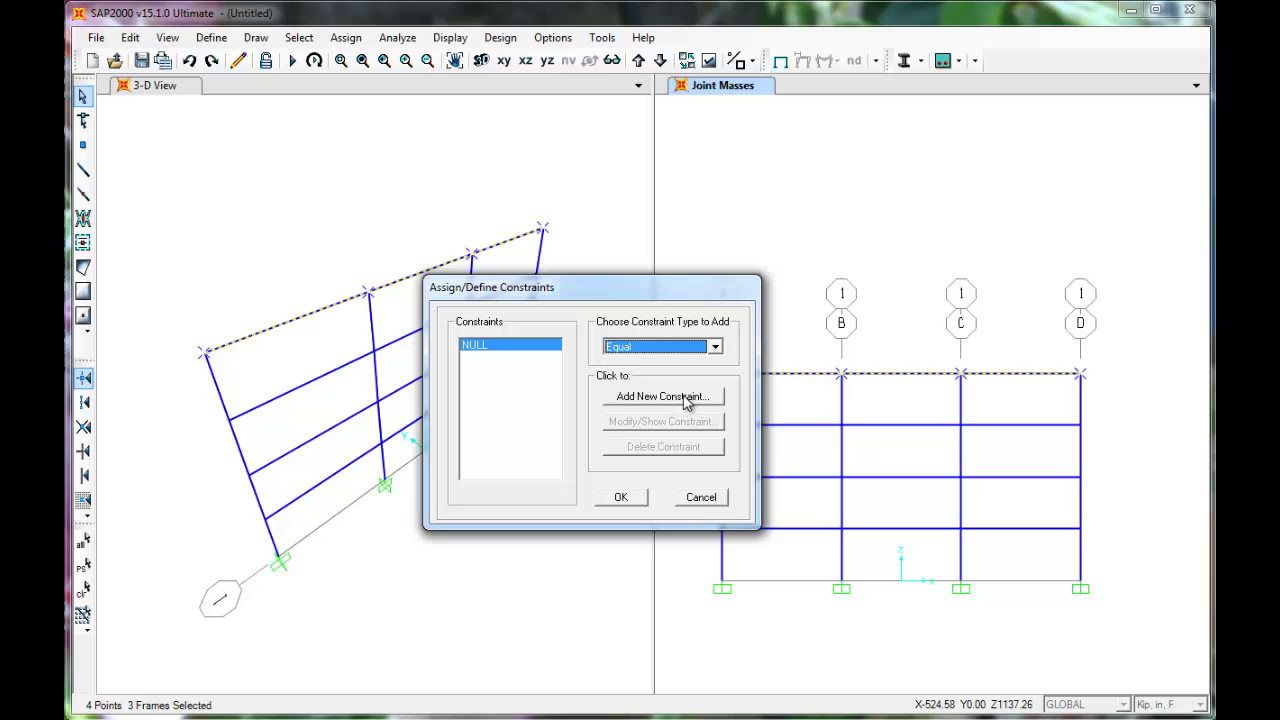
left_click(663, 397)
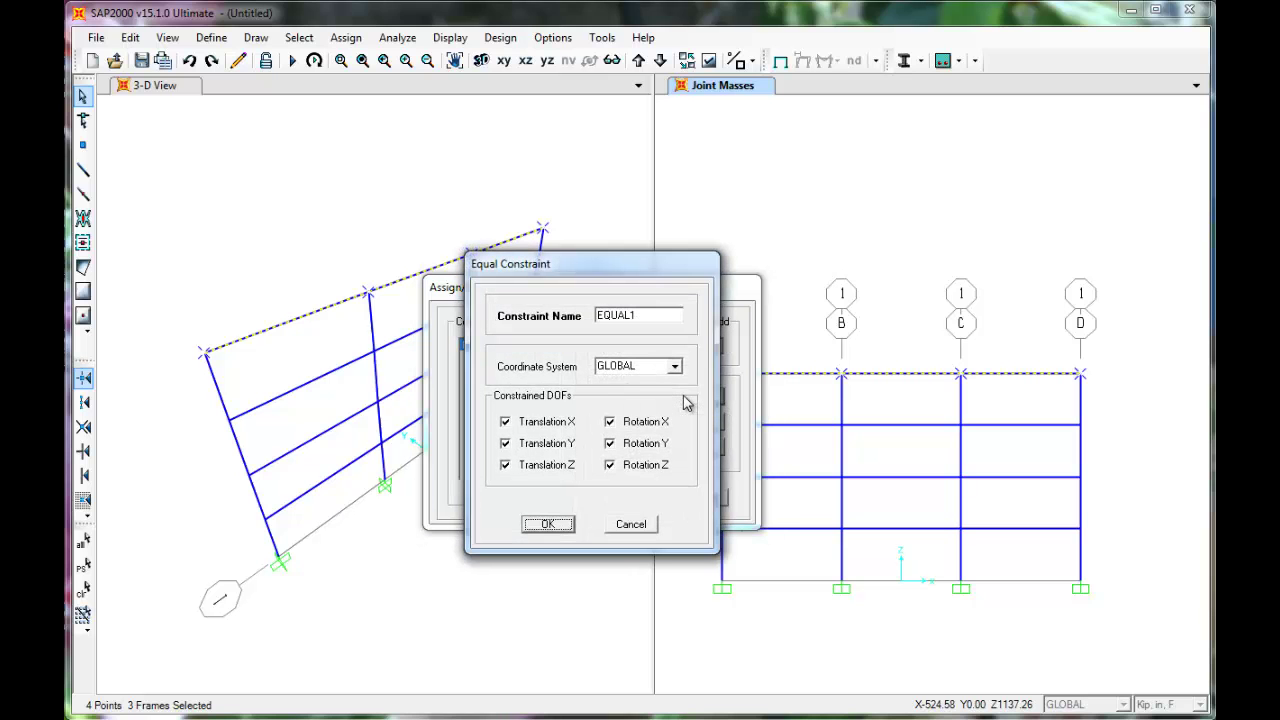
Step: Name the constraint floor5 and restrict it to Translation X only
double_click(657, 316)
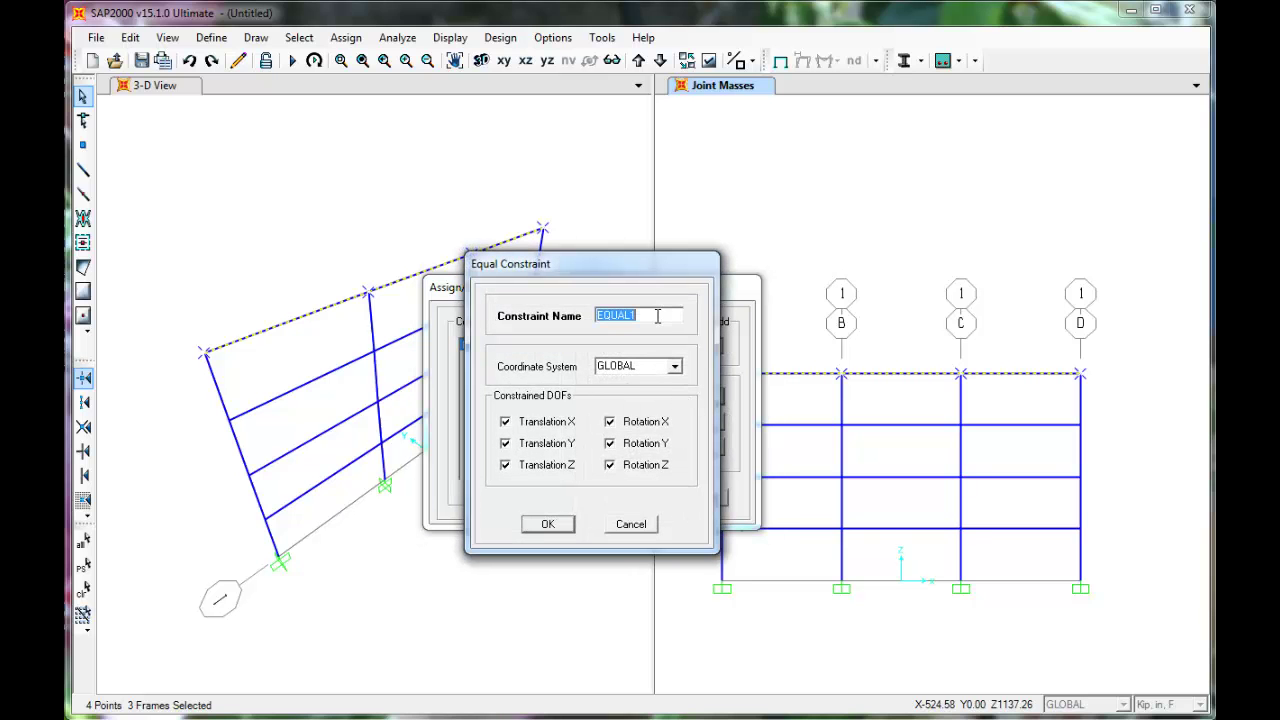
type("F")
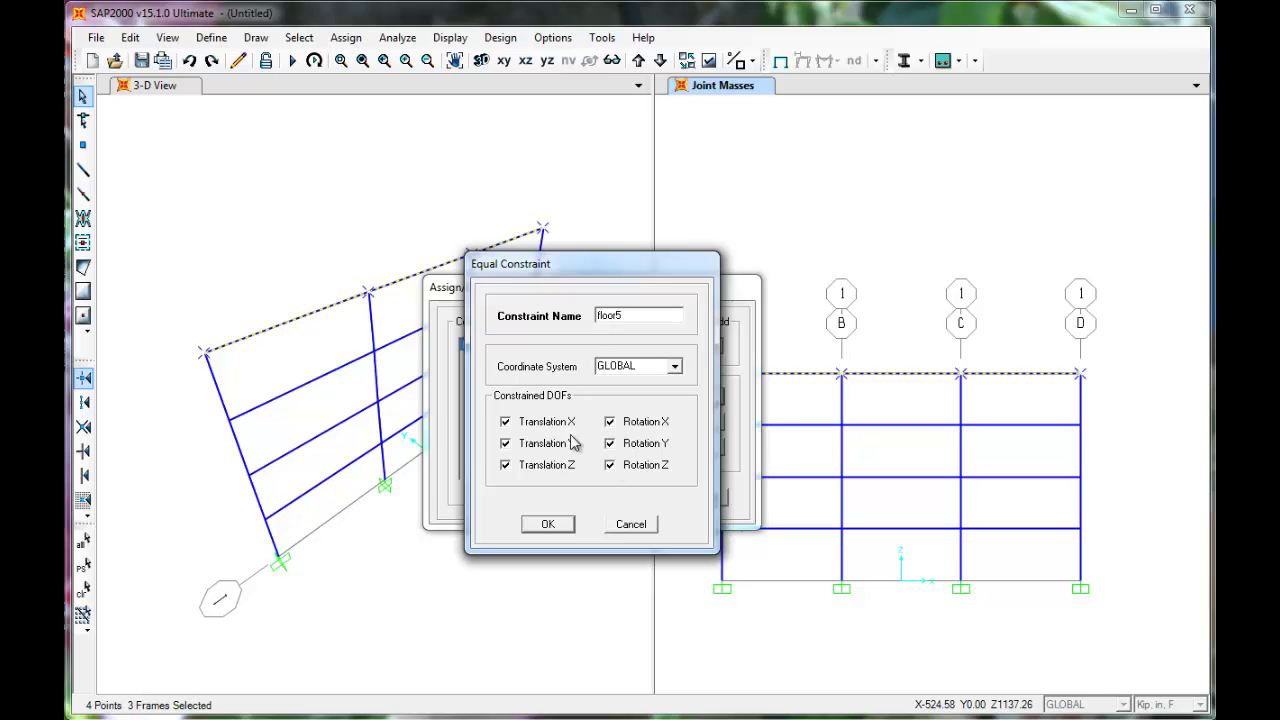
left_click(507, 444)
left_click(560, 466)
left_click(611, 424)
left_click(610, 444)
left_click(610, 465)
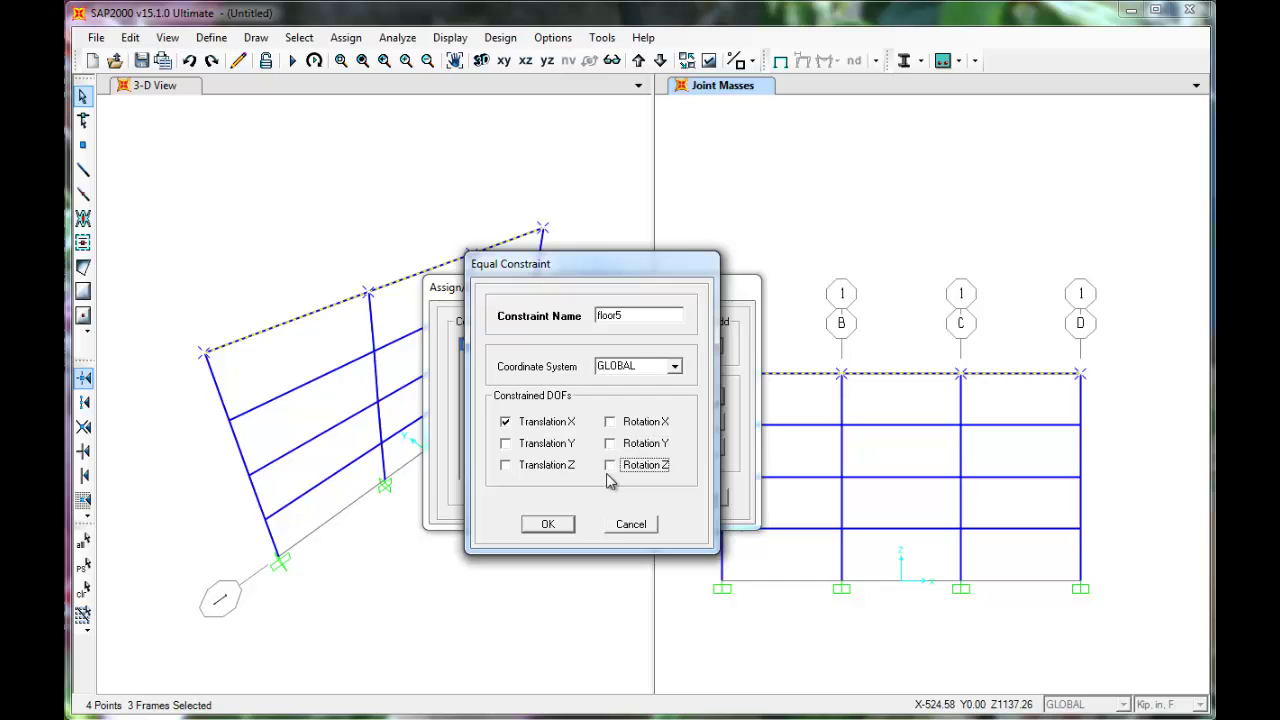
left_click(560, 531)
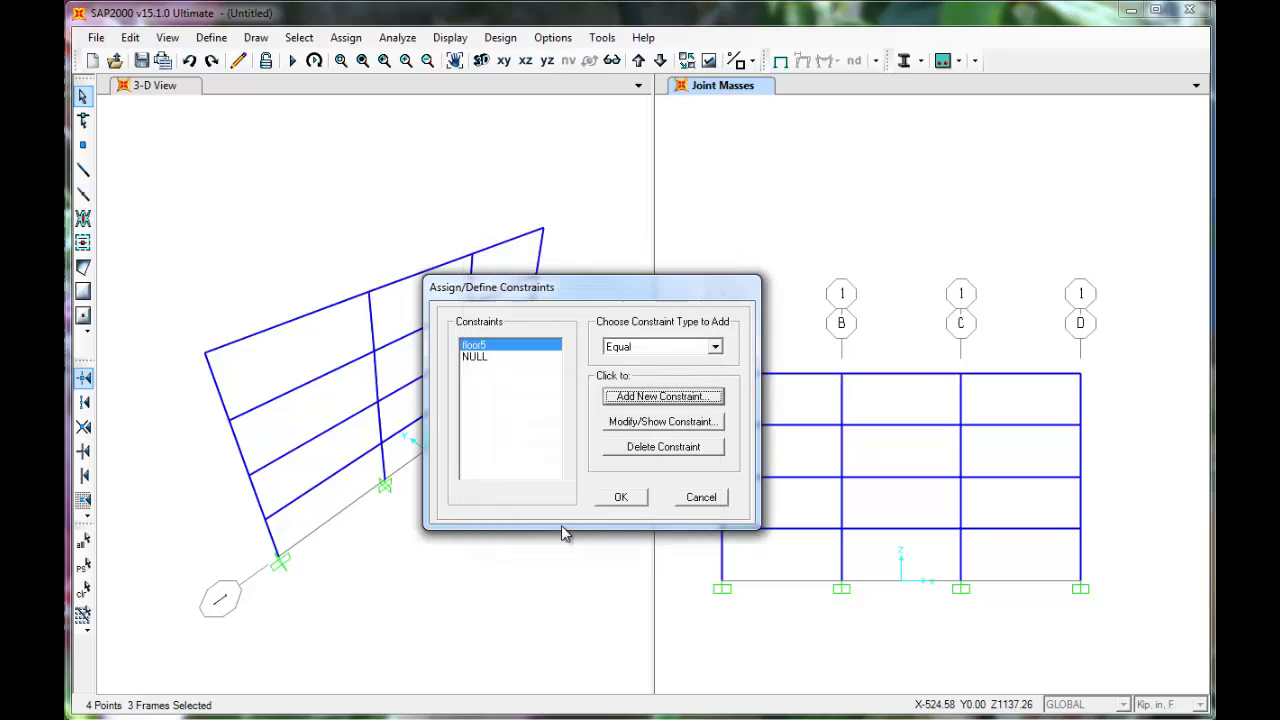
Step: Apply floor5 to the roof joints, then start a new Equal constraint for the floor below
left_click(621, 497)
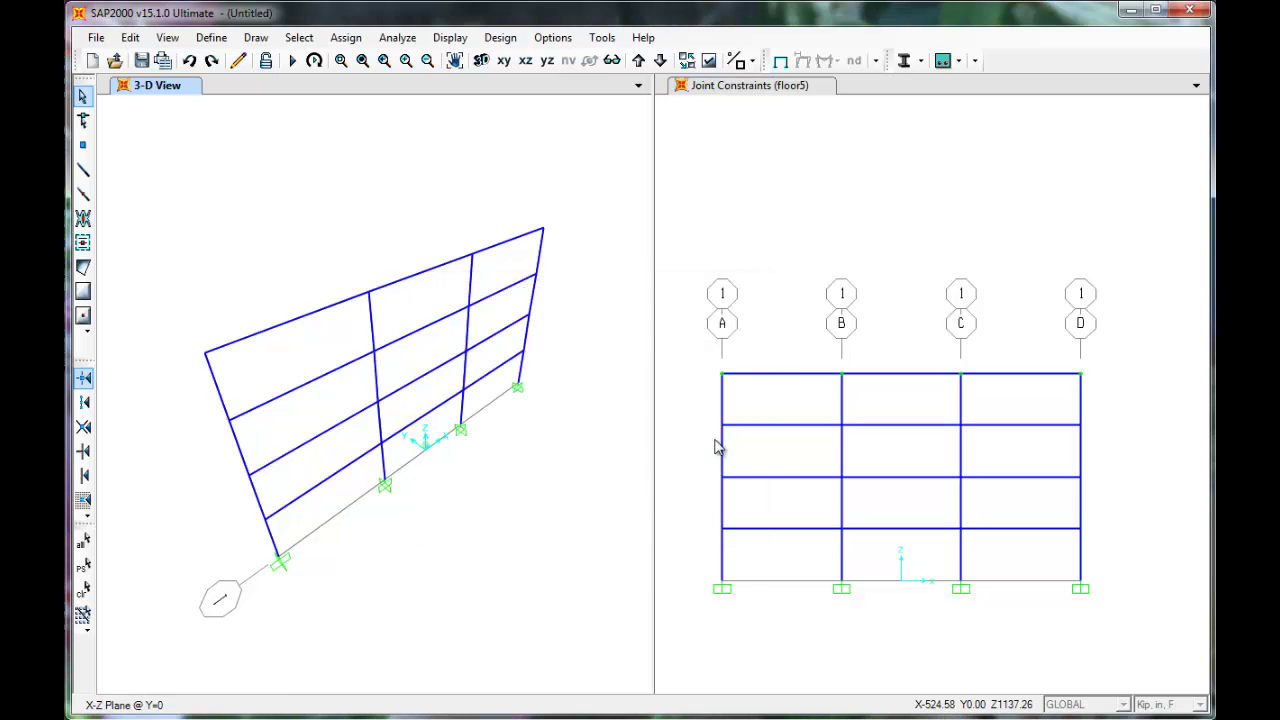
left_click_drag(708, 419, 1094, 446)
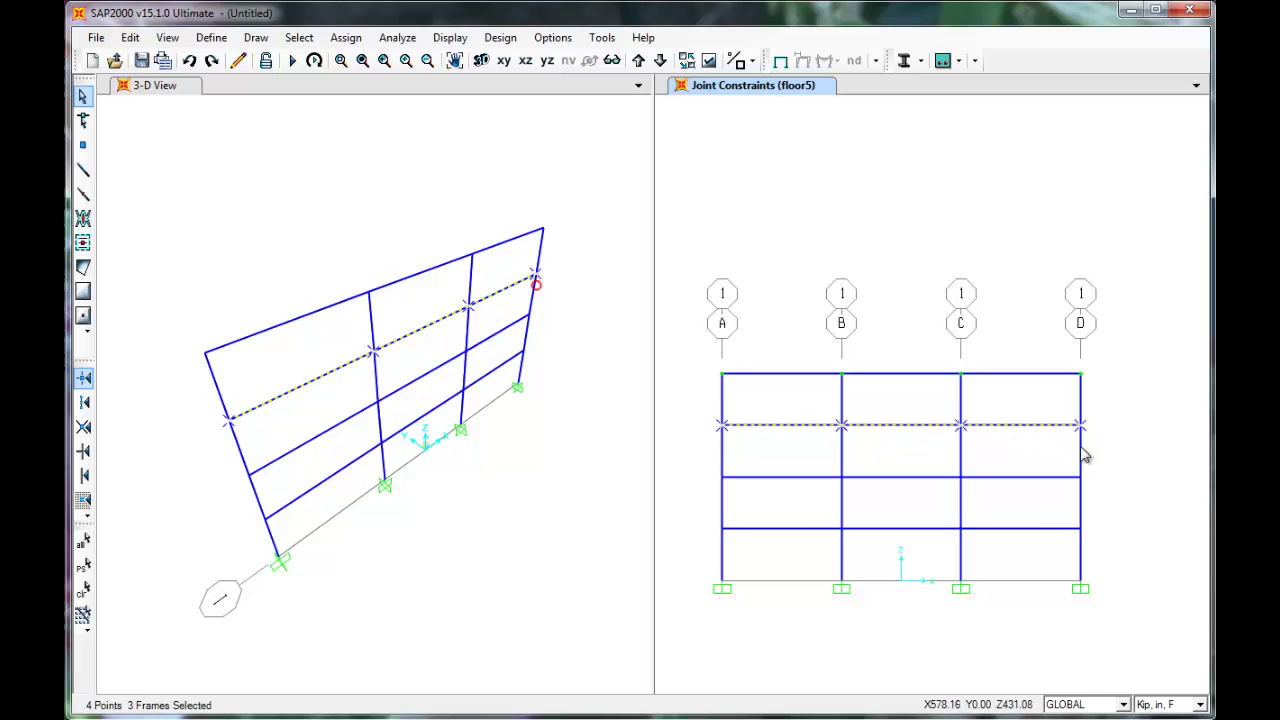
left_click(357, 42)
mouse_move(392, 62)
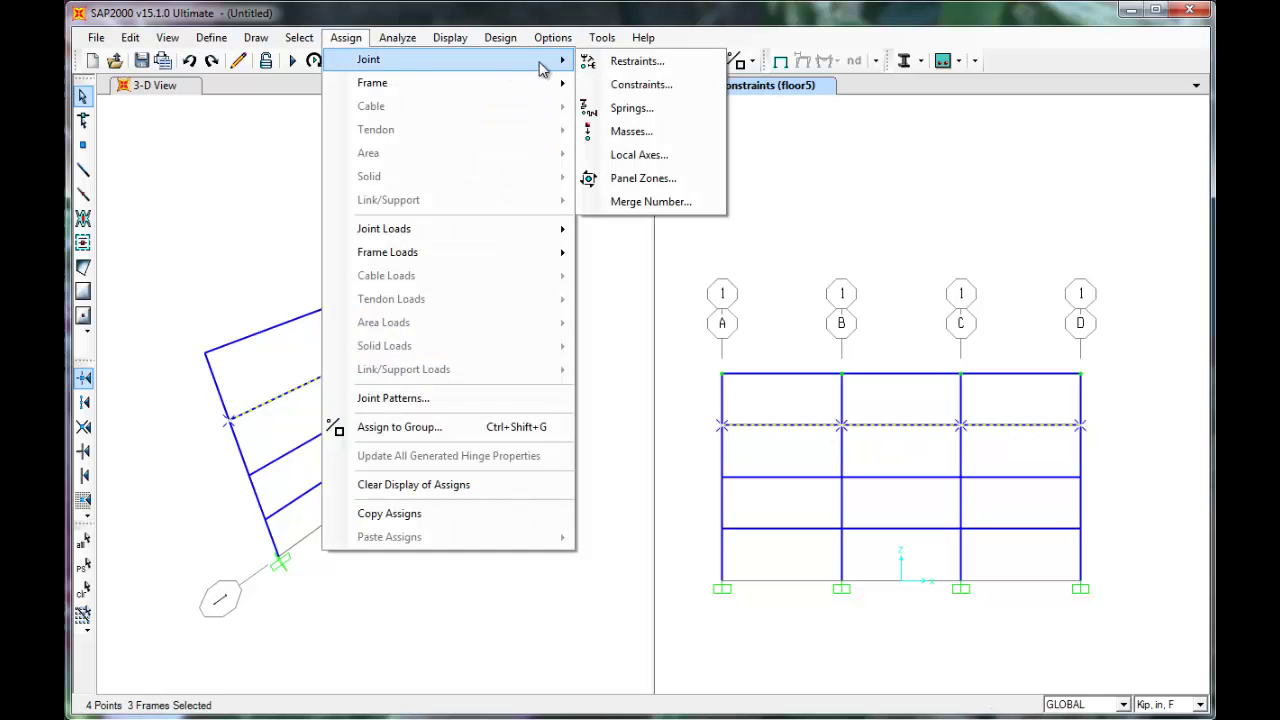
left_click(674, 86)
left_click(713, 347)
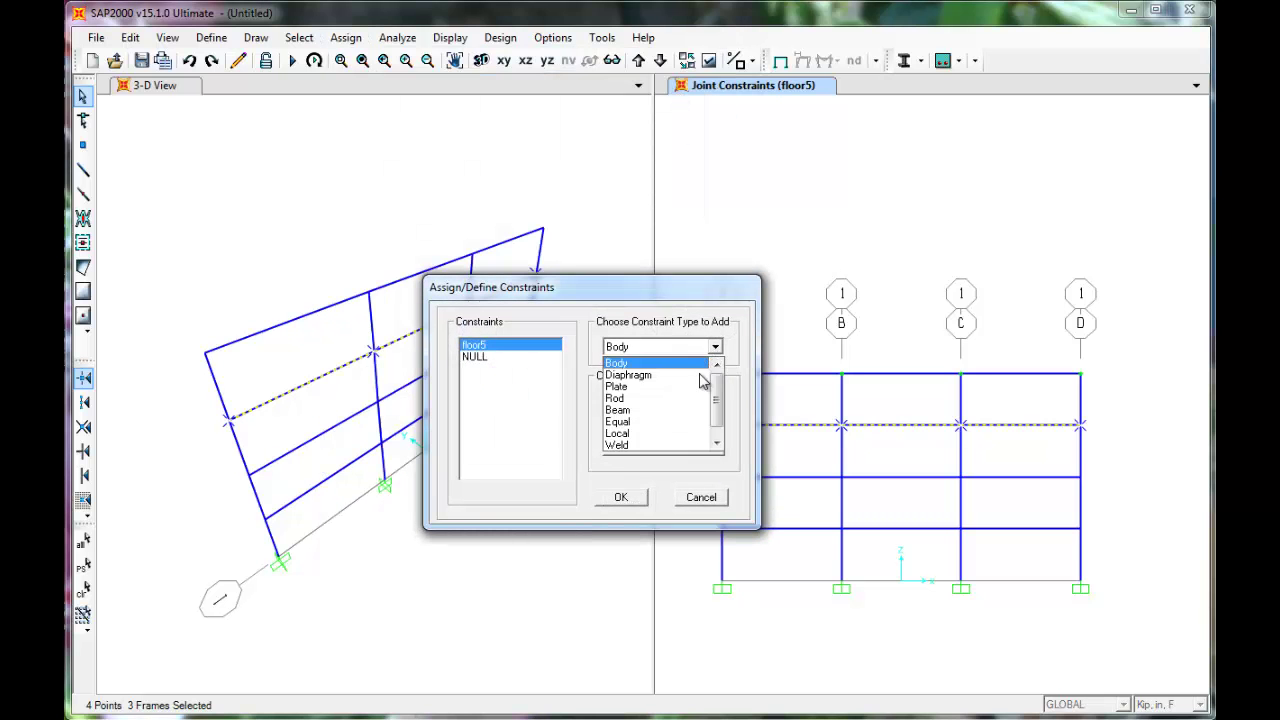
left_click(686, 422)
left_click(712, 397)
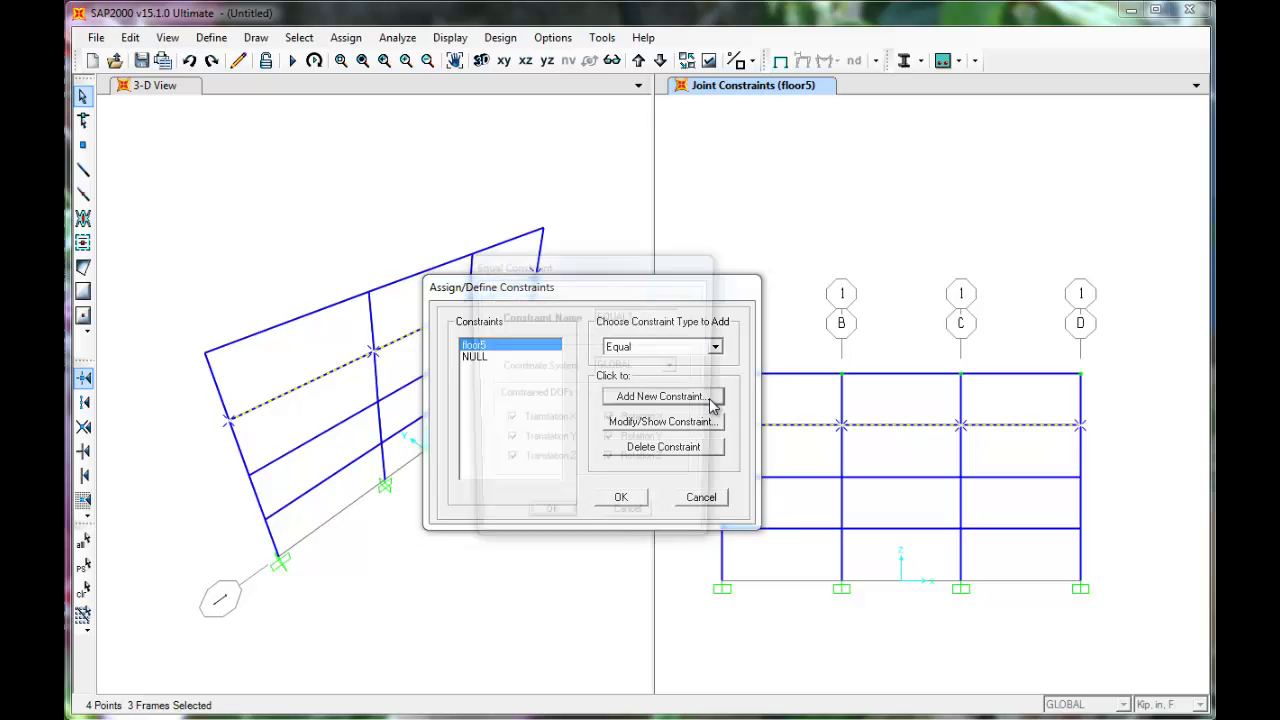
Step: Name it floor4, keep only Translation X, and assign it to that floor's joints
left_click(594, 316)
left_click_drag(650, 317, 588, 316)
type("floor4")
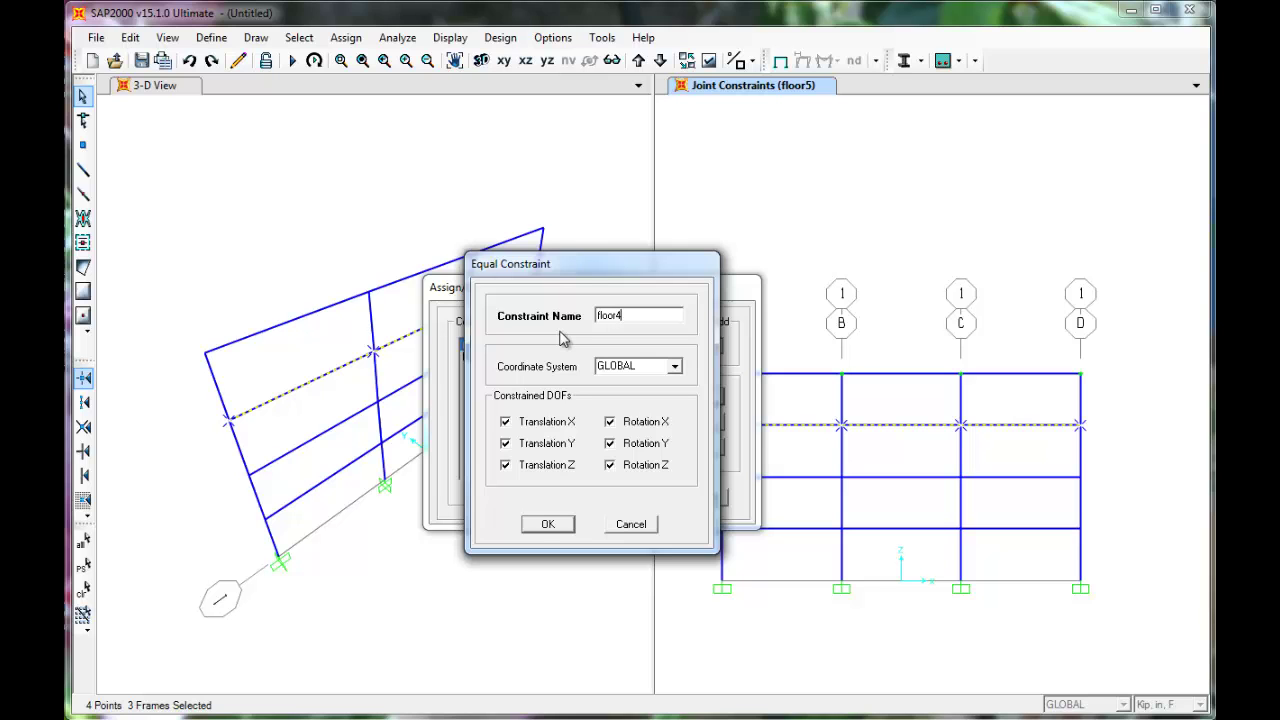
left_click(505, 443)
left_click(505, 465)
left_click(610, 421)
left_click(610, 443)
left_click(610, 465)
left_click(558, 527)
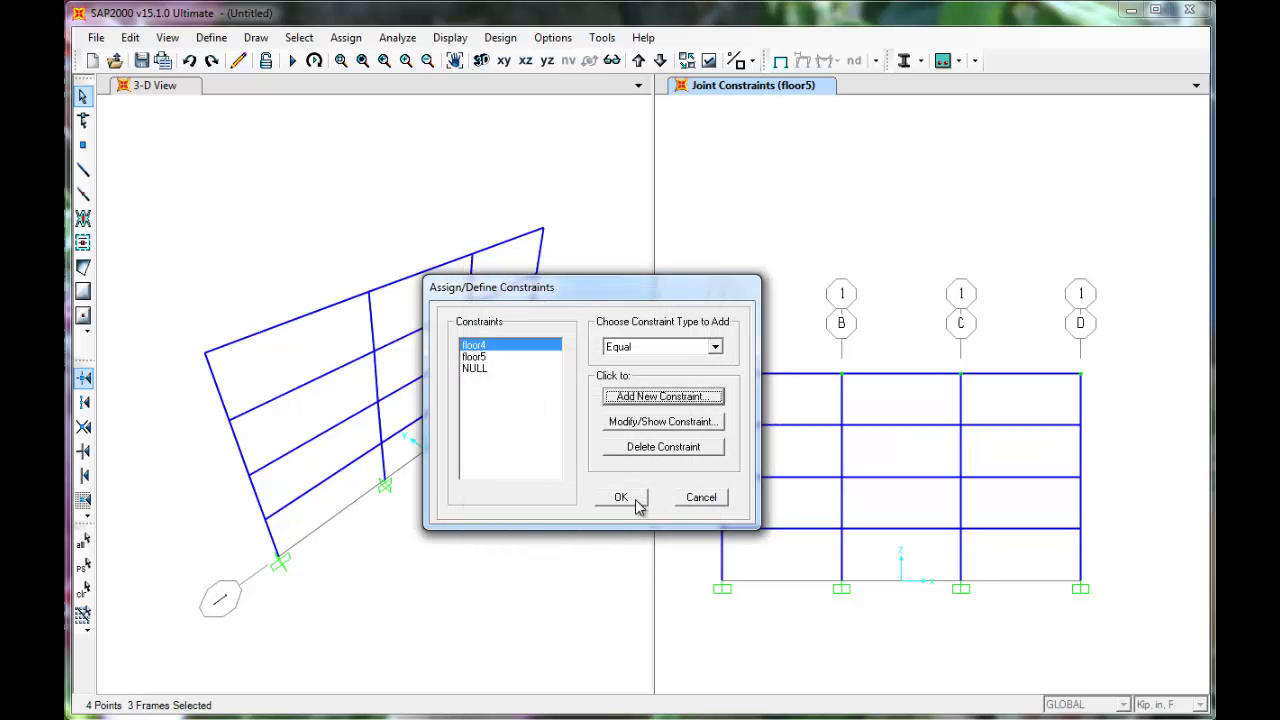
left_click(636, 499)
Step: Select the next floor's joints and start another new Equal constraint
left_click_drag(705, 486, 1142, 510)
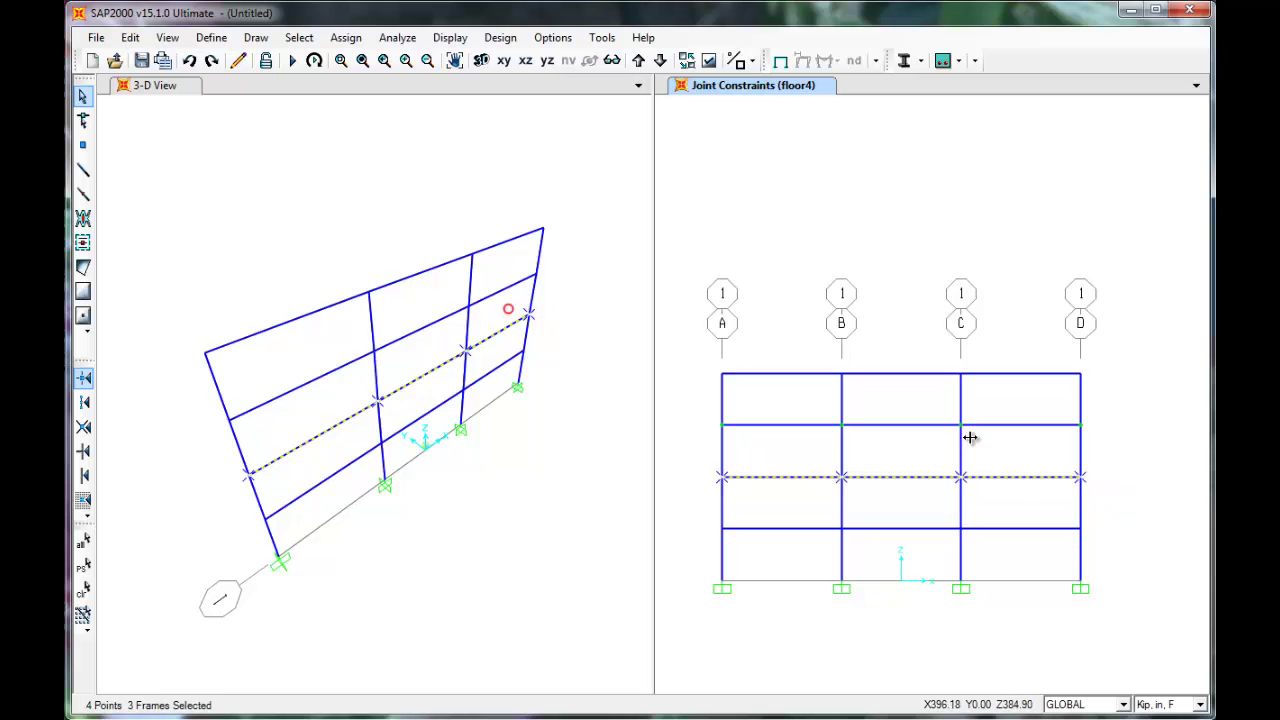
left_click(345, 37)
mouse_move(384, 63)
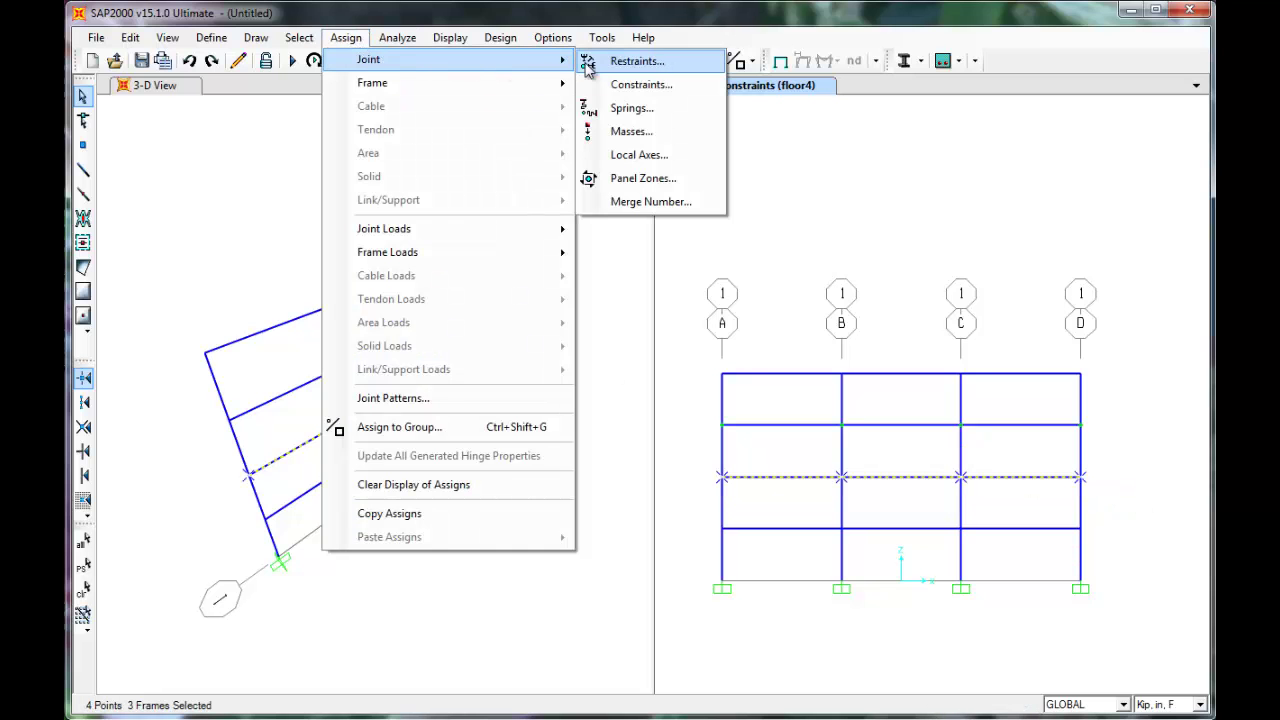
left_click(676, 96)
left_click(715, 346)
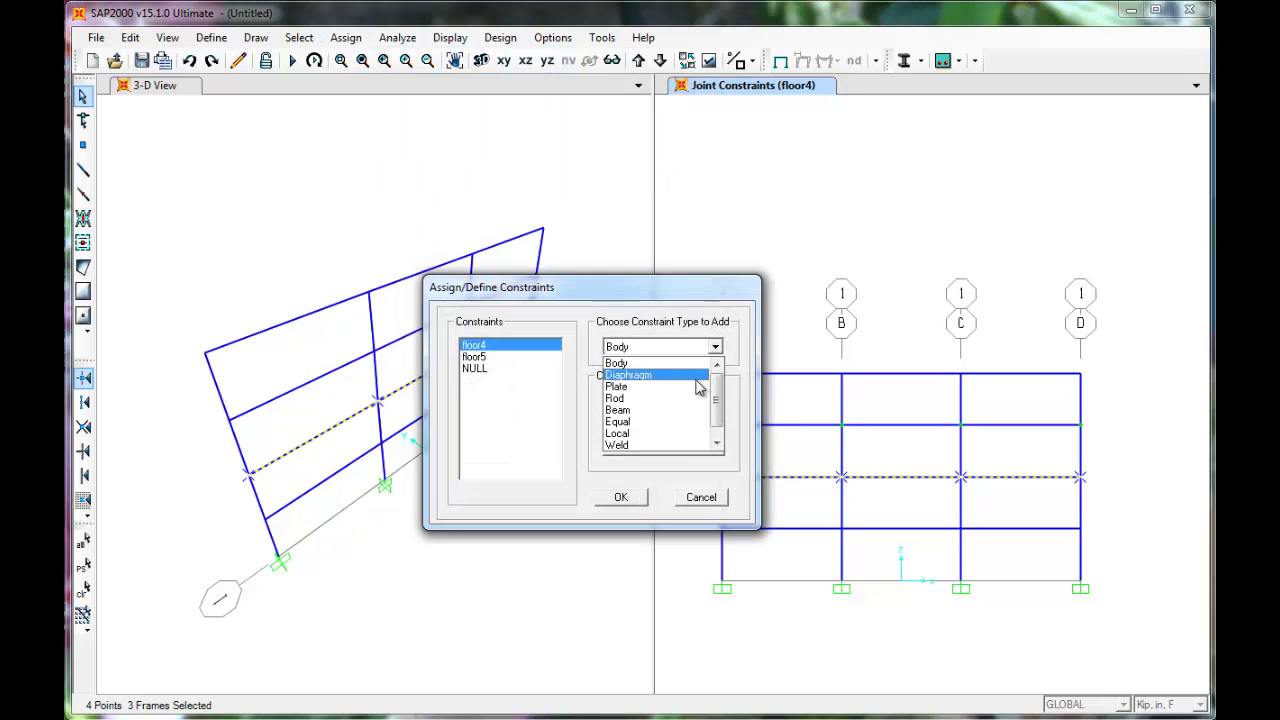
left_click(680, 421)
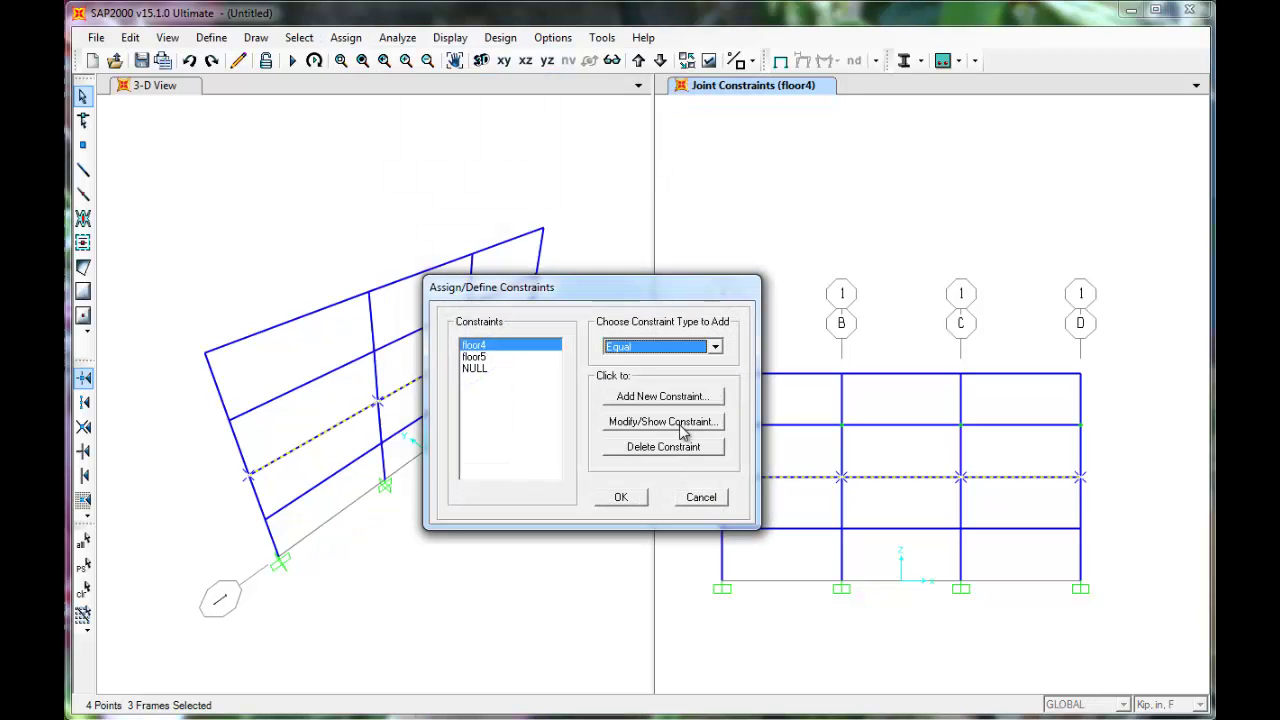
left_click(706, 399)
Step: Name it floor3, keep only Translation X, and assign it to those joints
left_click(505, 443)
left_click(505, 465)
left_click(610, 421)
left_click(610, 443)
left_click(610, 465)
double_click(672, 316)
type("floor")
left_click(548, 524)
left_click(626, 495)
left_click(346, 37)
Step: Start a new Equal constraint named floor2 for the lowest floor's joints
mouse_move(397, 66)
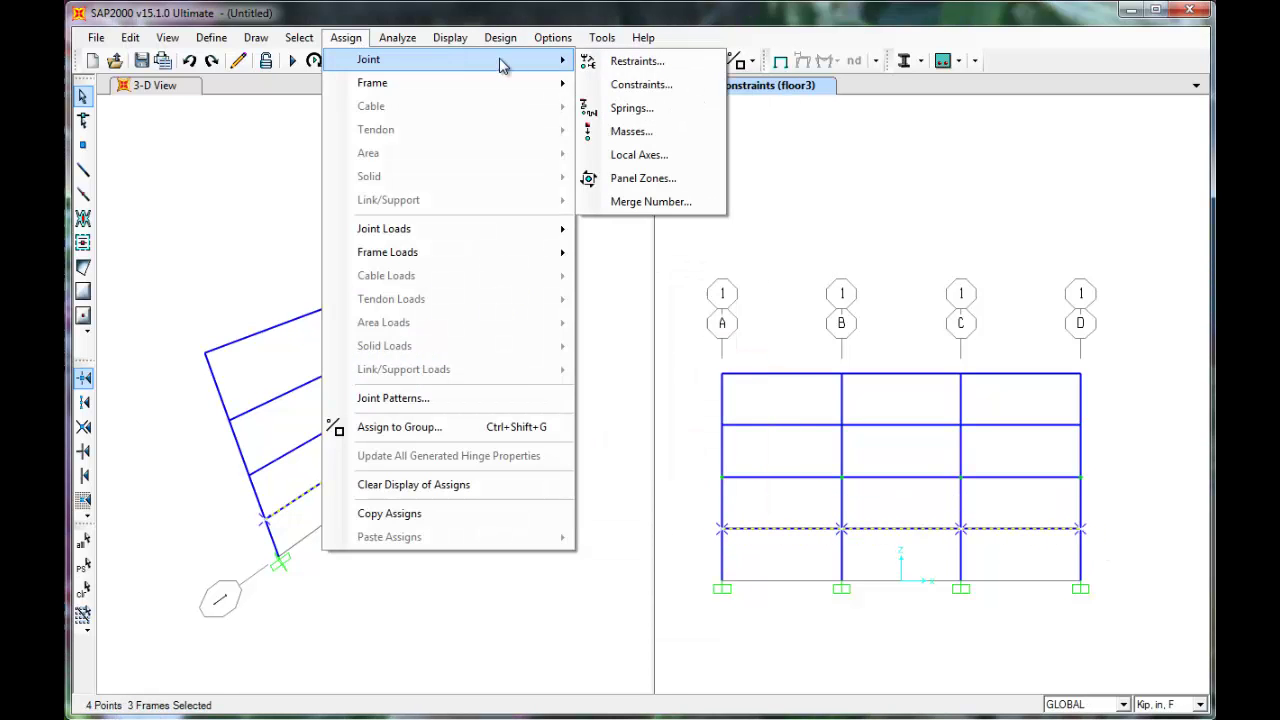
left_click(641, 84)
left_click(660, 346)
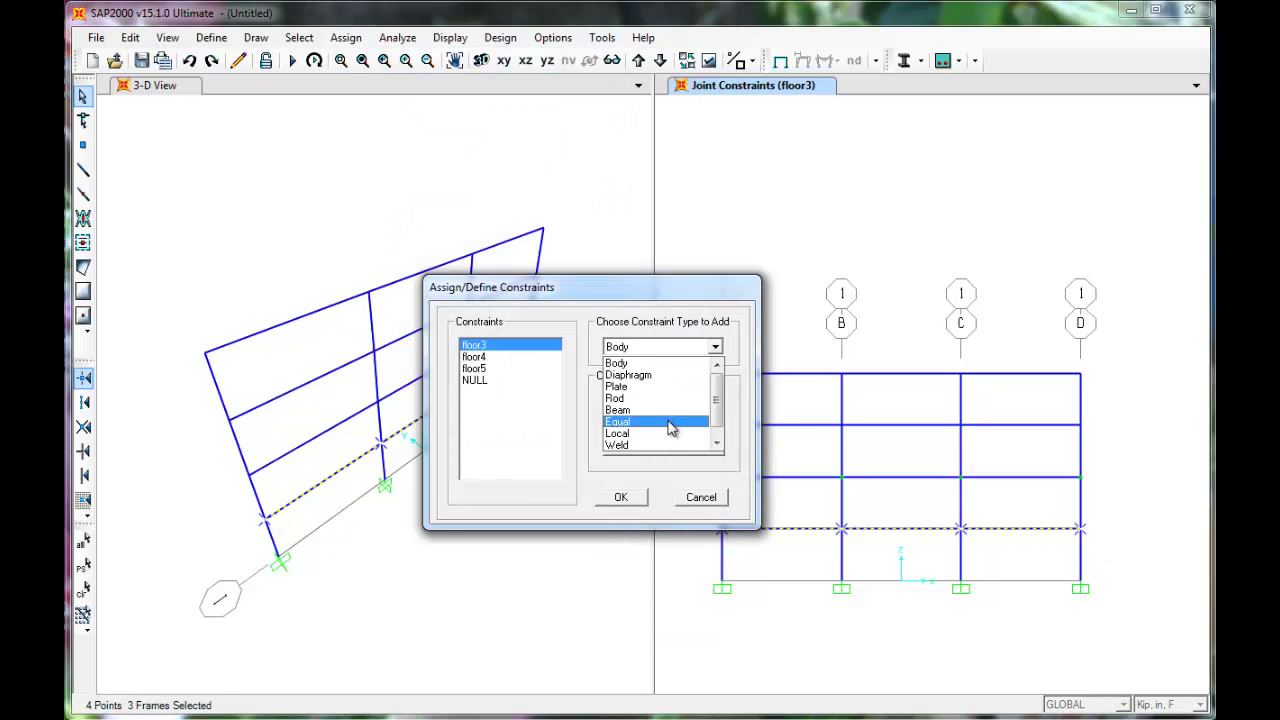
left_click(674, 422)
left_click(702, 401)
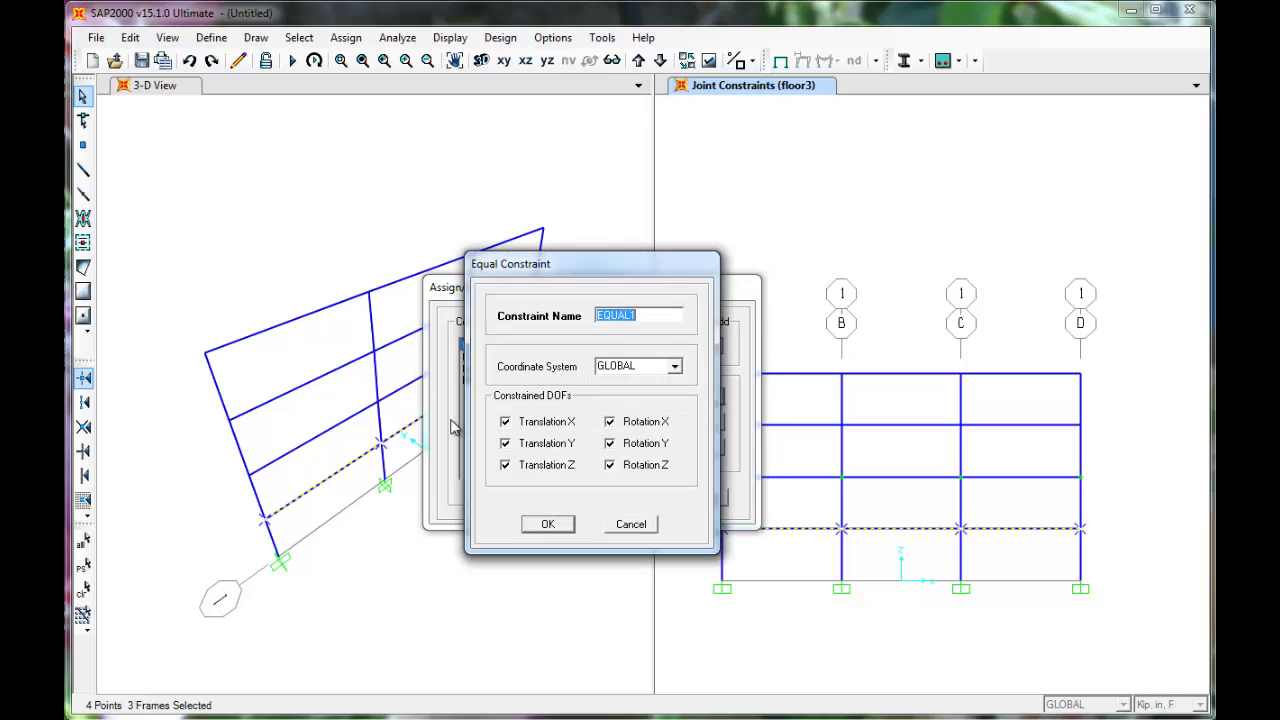
type("floor2")
Step: Keep only Translation X in floor2 and assign it to the bottom-floor joints
left_click(505, 443)
left_click(505, 465)
left_click(610, 421)
left_click(610, 443)
left_click(610, 465)
left_click(548, 524)
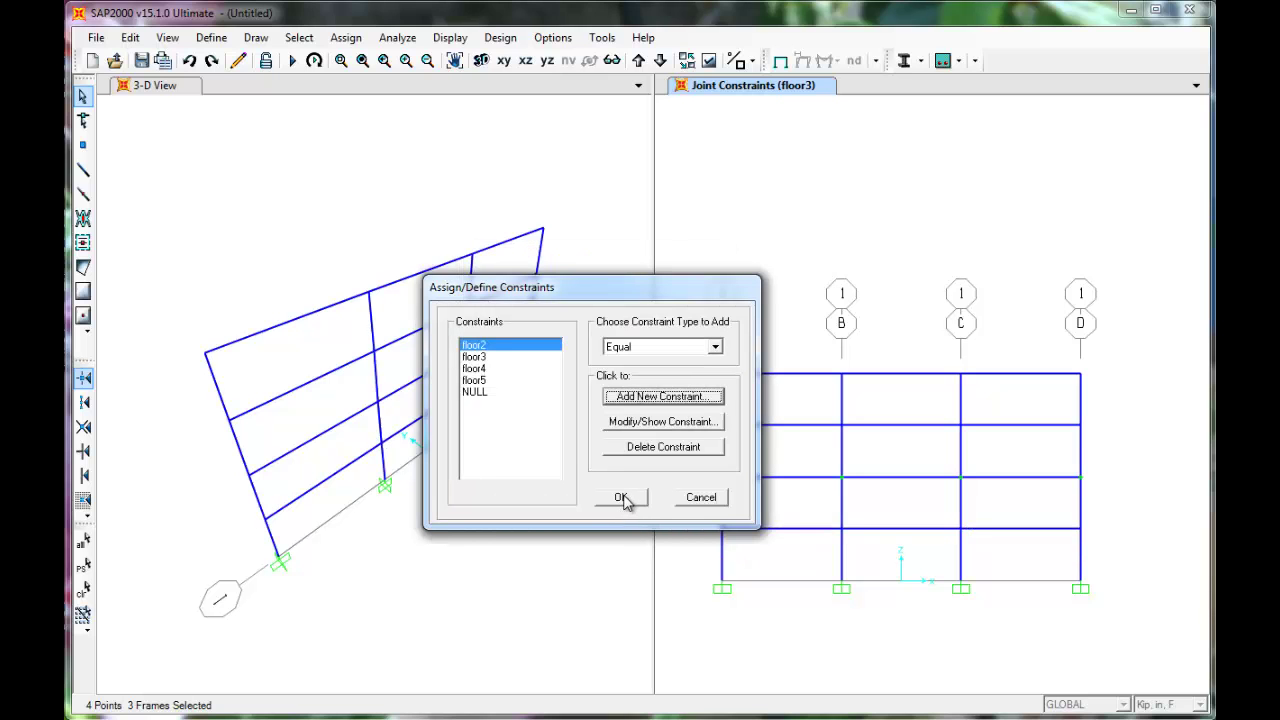
left_click(621, 497)
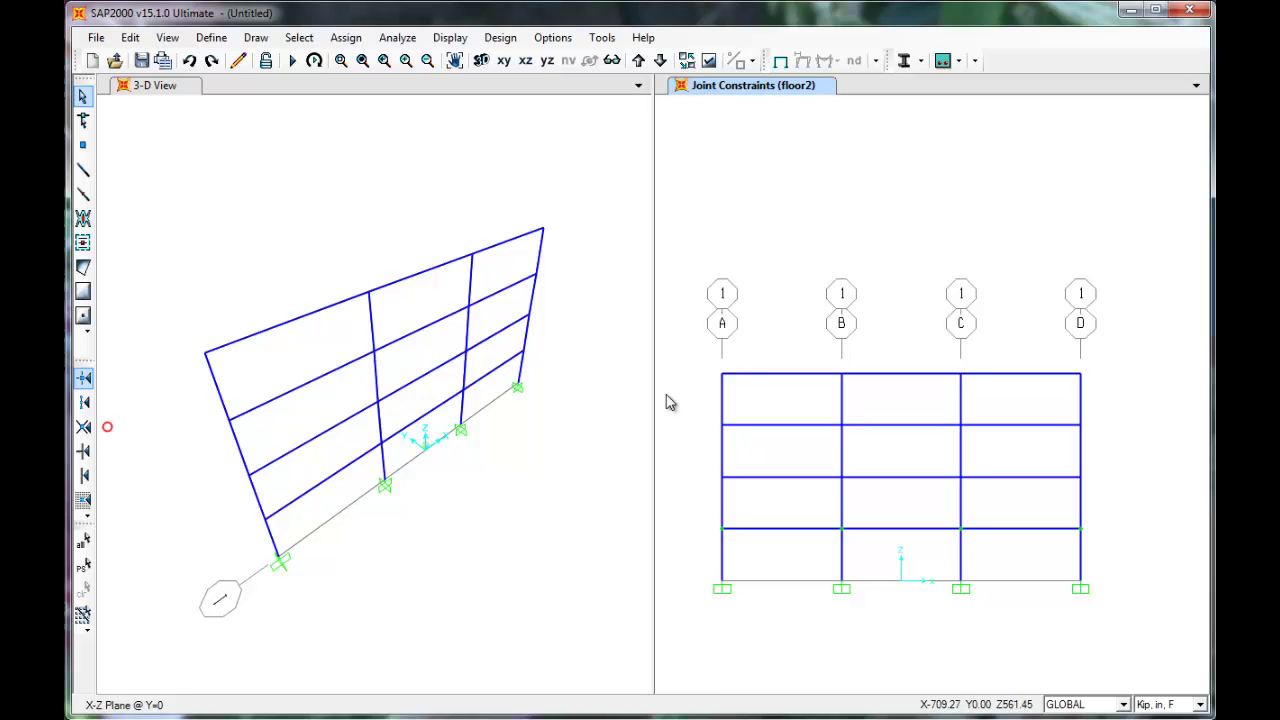
Step: Run the DEAD and MODAL analysis cases, saving the model as Building1 when prompted
left_click(293, 64)
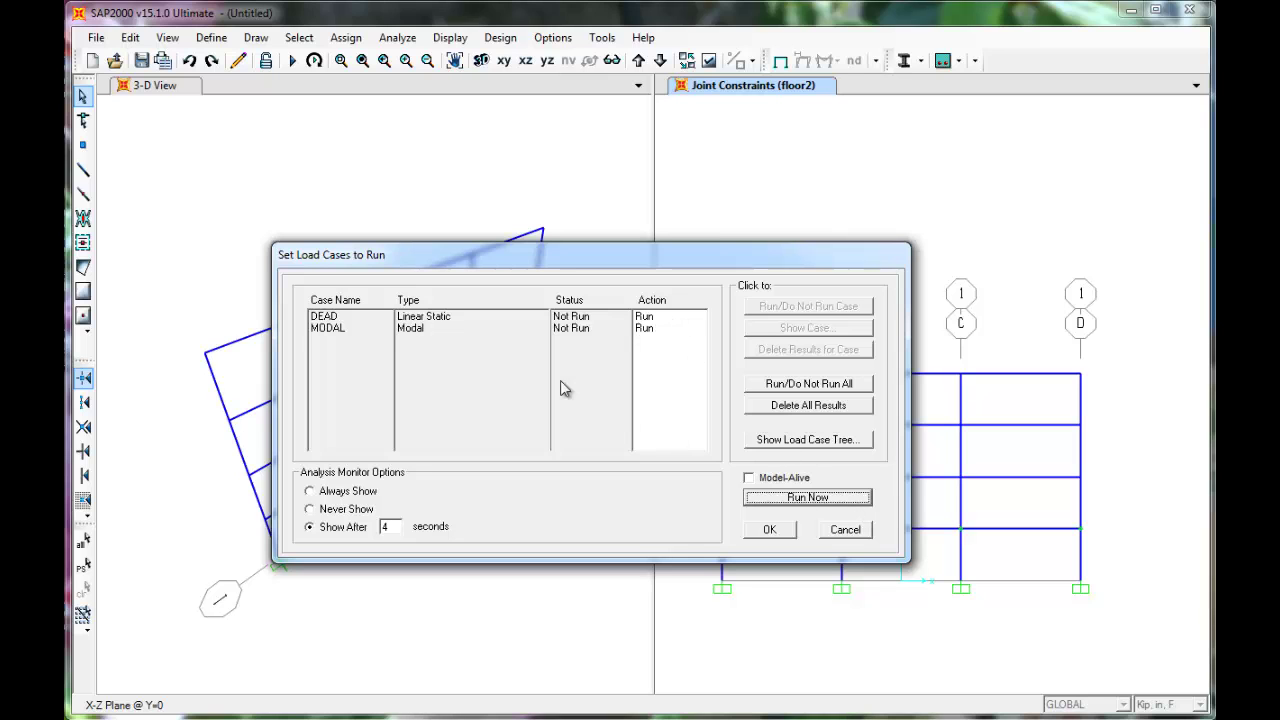
left_click(845, 505)
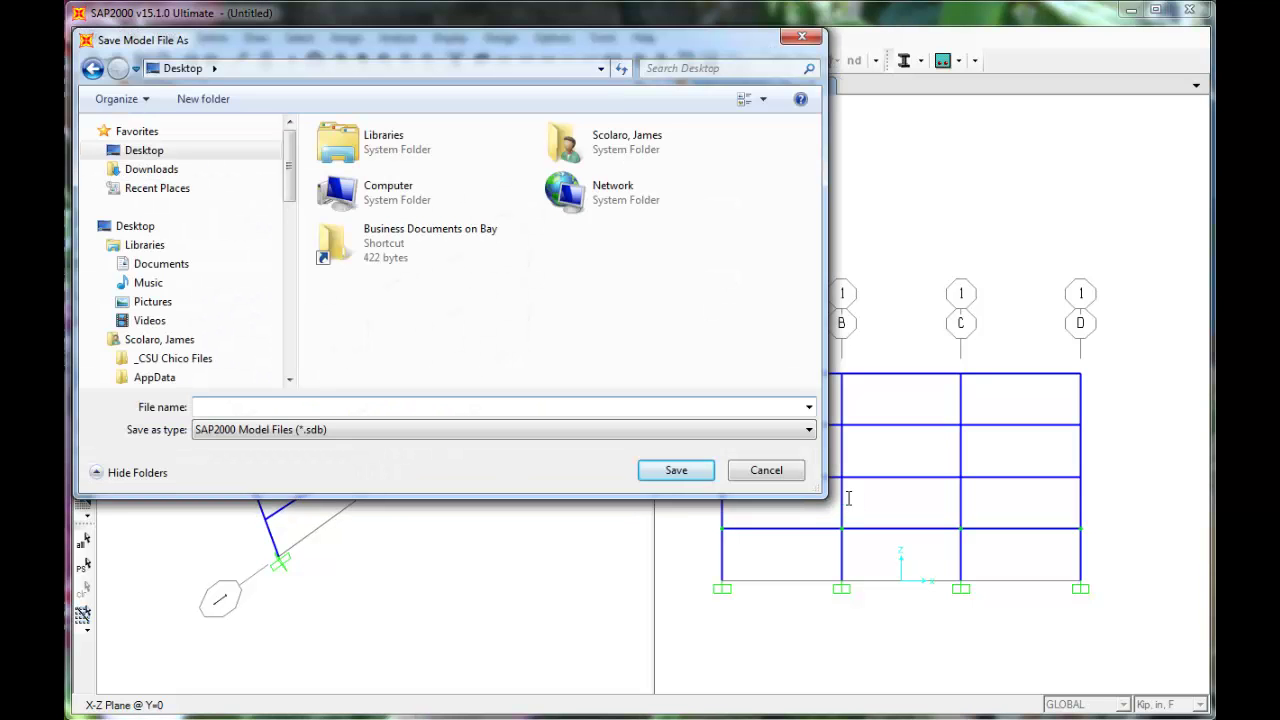
type("uilding1")
key("Return")
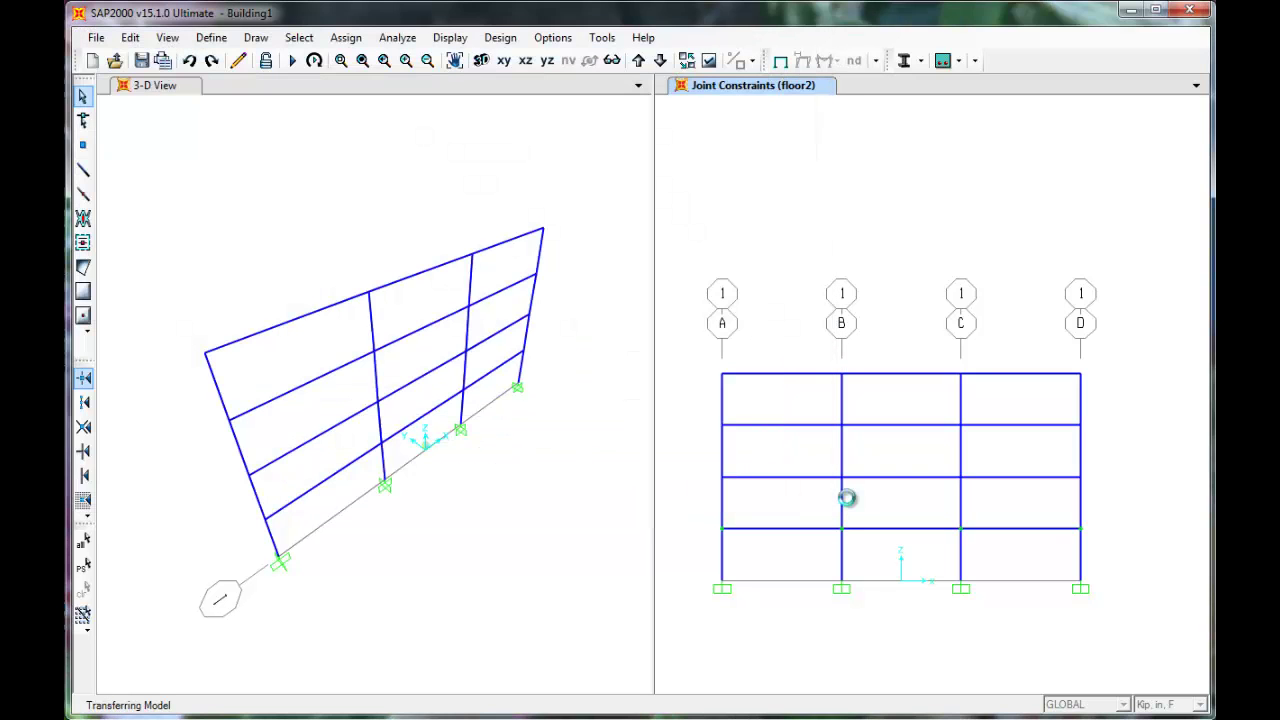